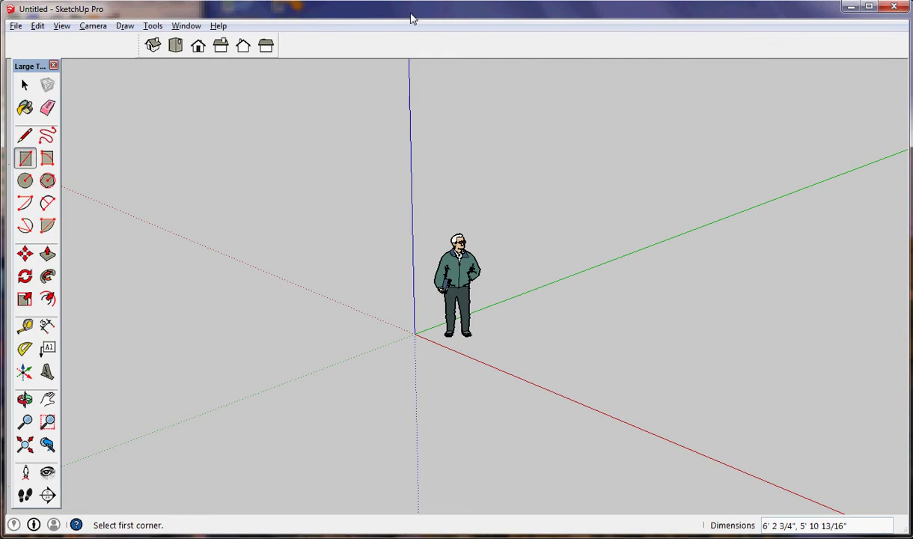
Switch to Top view and delete SketchUp's default person figure, leaving only the axes.
left_click(175, 46)
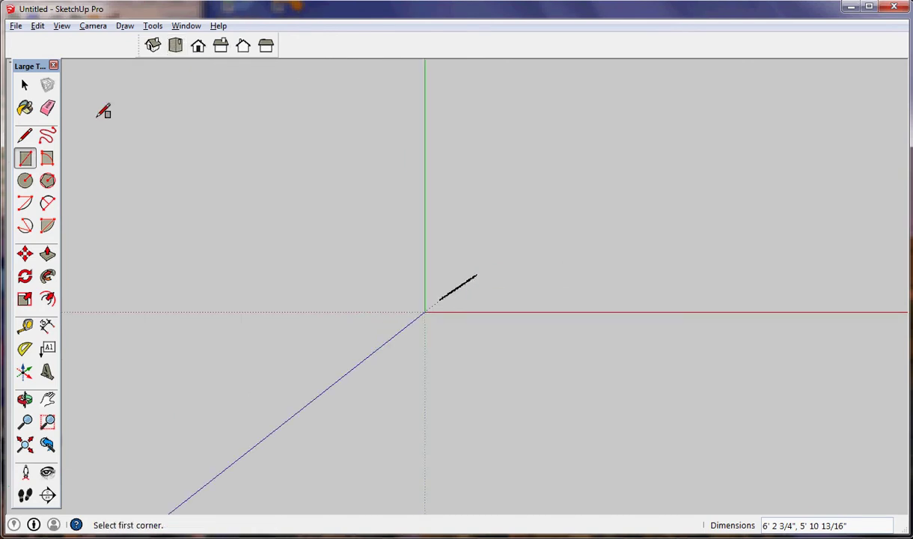
left_click(25, 85)
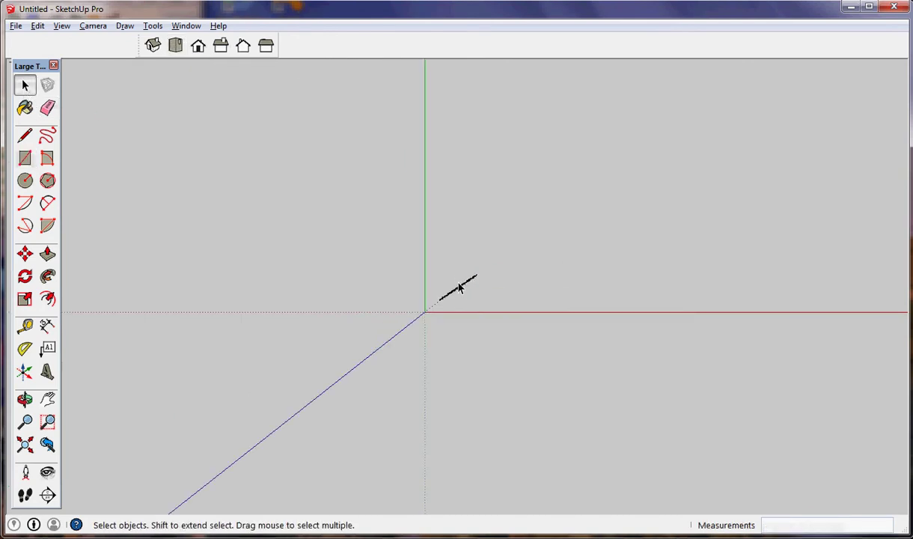
left_click(459, 292)
key("Delete")
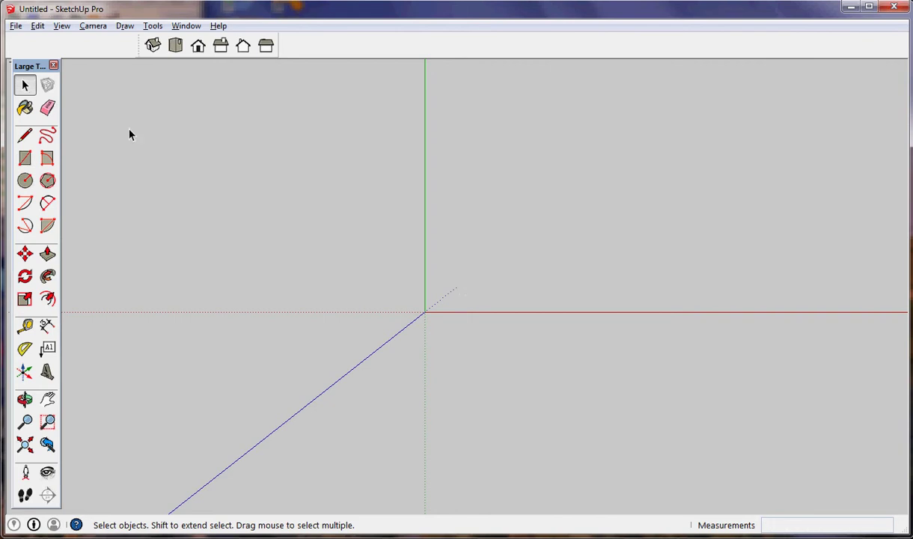
Draw a rectangle and size it exactly 4' by 6' with typed dimensions.
left_click(24, 158)
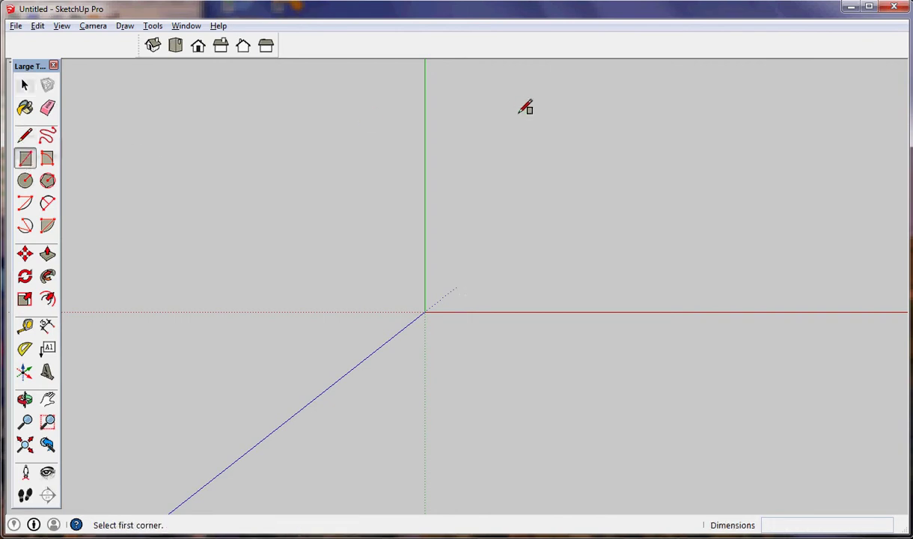
left_click(487, 254)
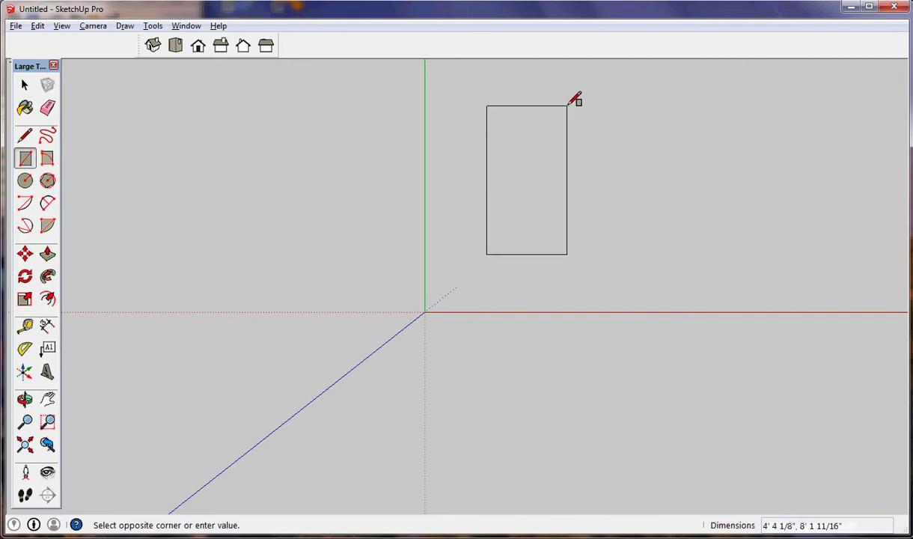
left_click(567, 106)
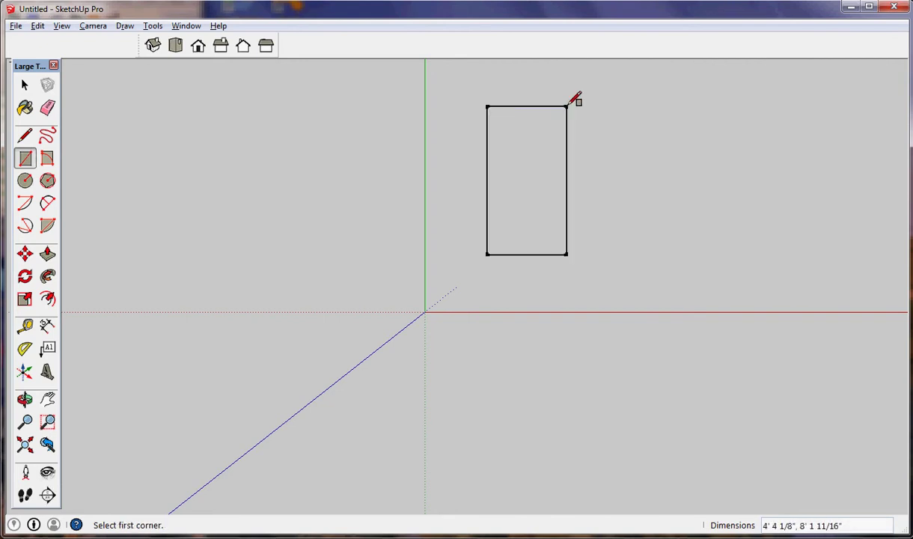
type("4',6")
key("Return")
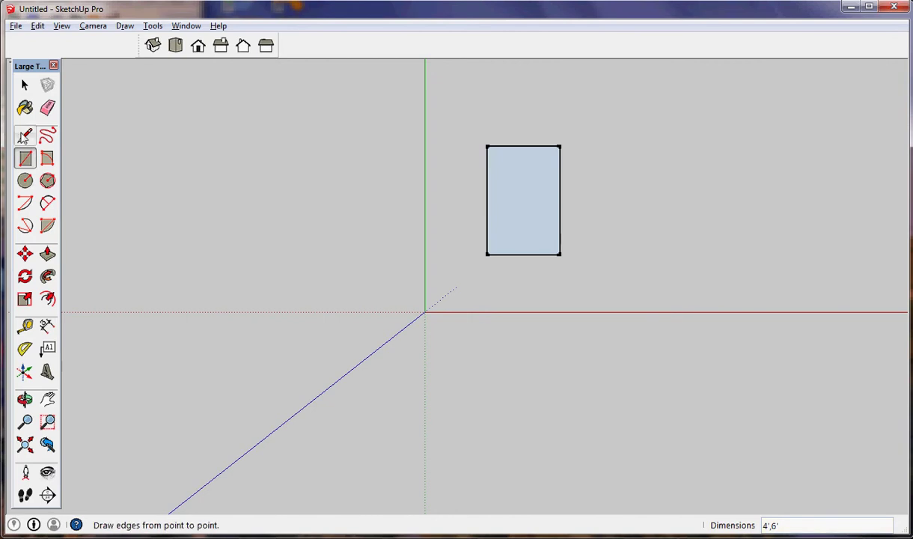
Push/pull the 4' by 6' rectangle face 8 inches into a solid slab.
left_click(25, 84)
left_click(515, 198)
scroll(586, 229, "up", 5)
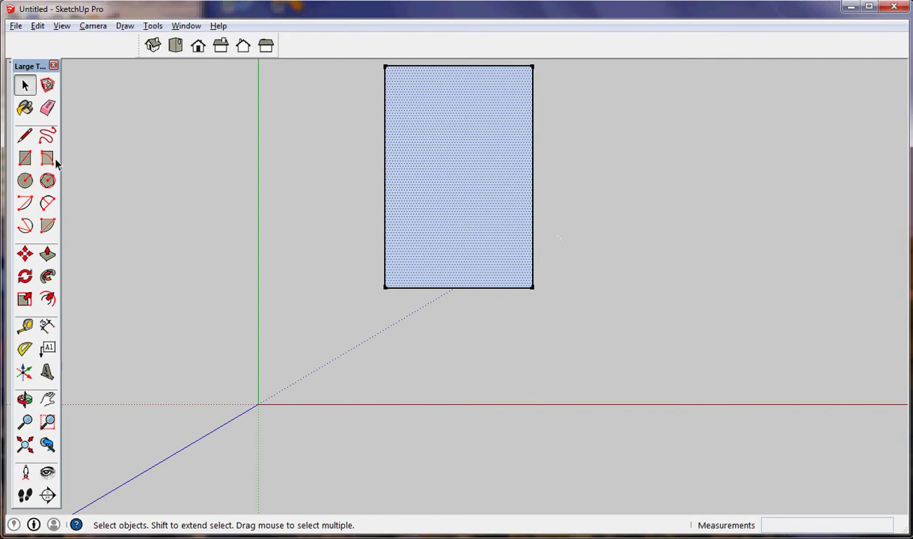
left_click(47, 254)
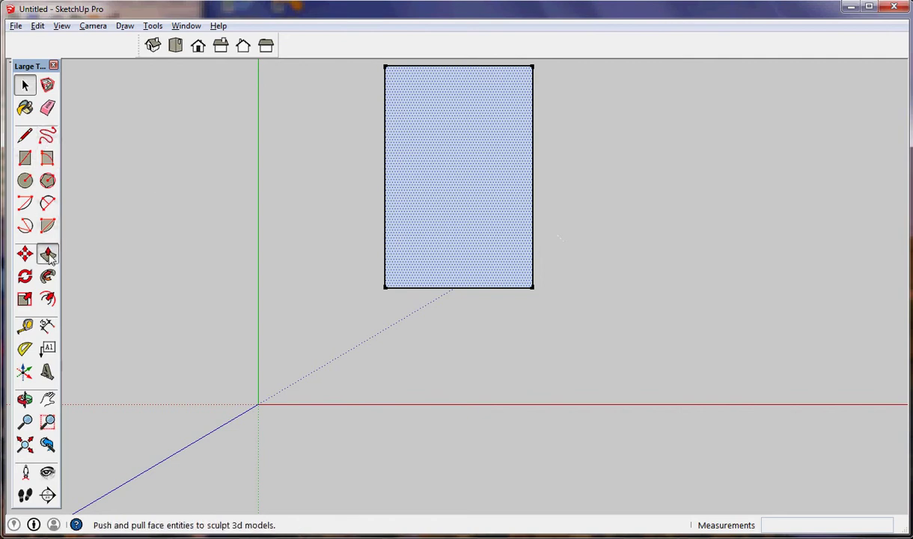
left_click(417, 198)
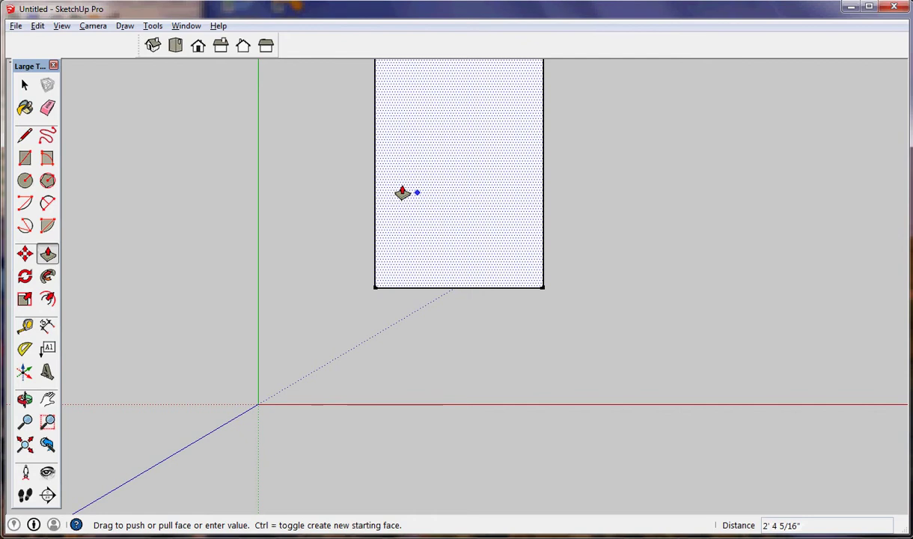
left_click(402, 192)
type("8")
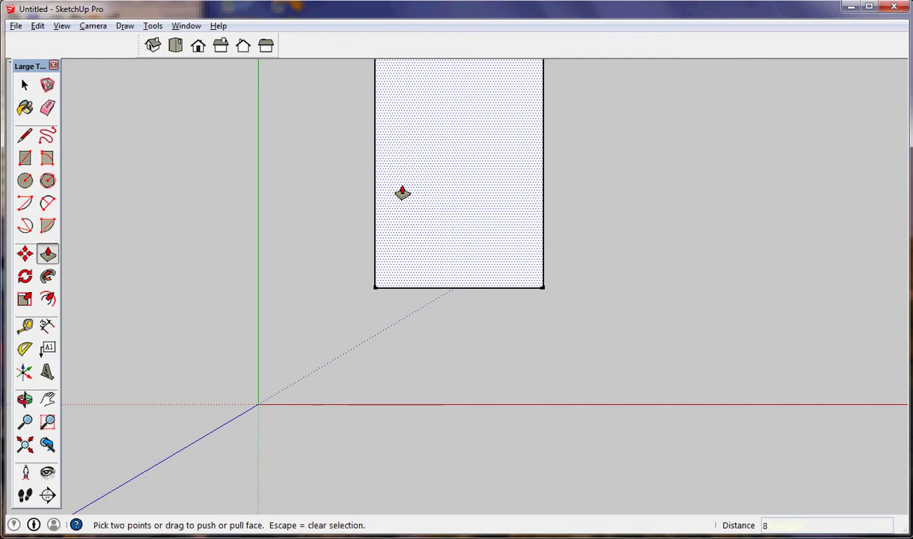
left_click(402, 193)
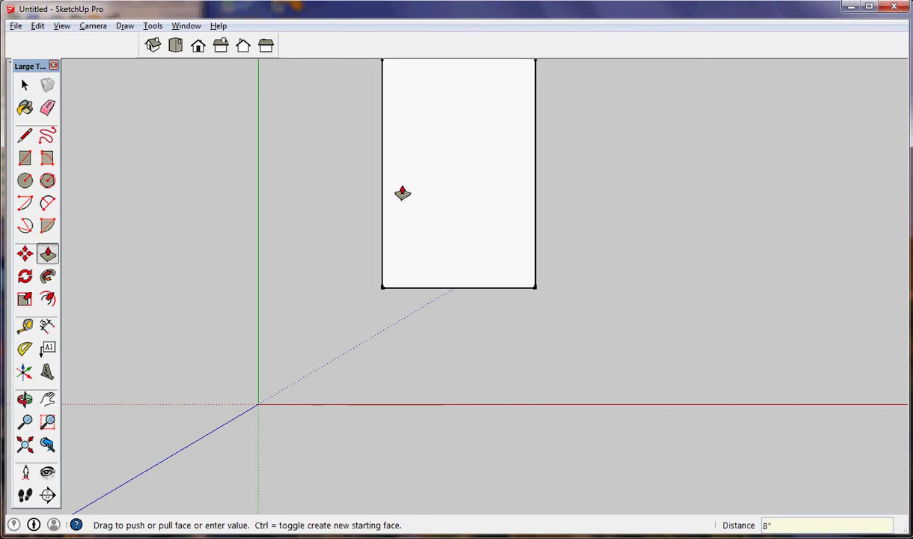
left_click(442, 285)
Zoom in and pan so the block sits centred in the view.
scroll(459, 285, "up", 1)
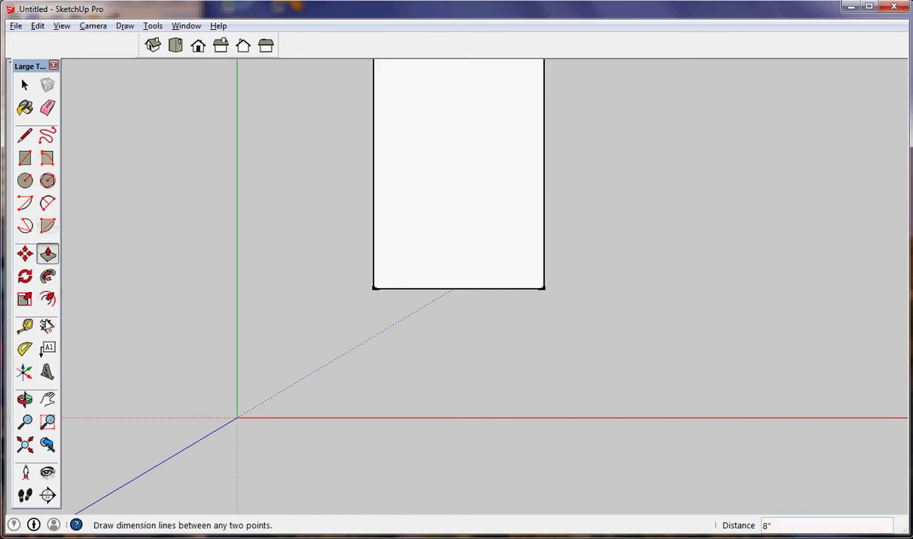
left_click(48, 399)
left_click_drag(275, 237, 272, 325)
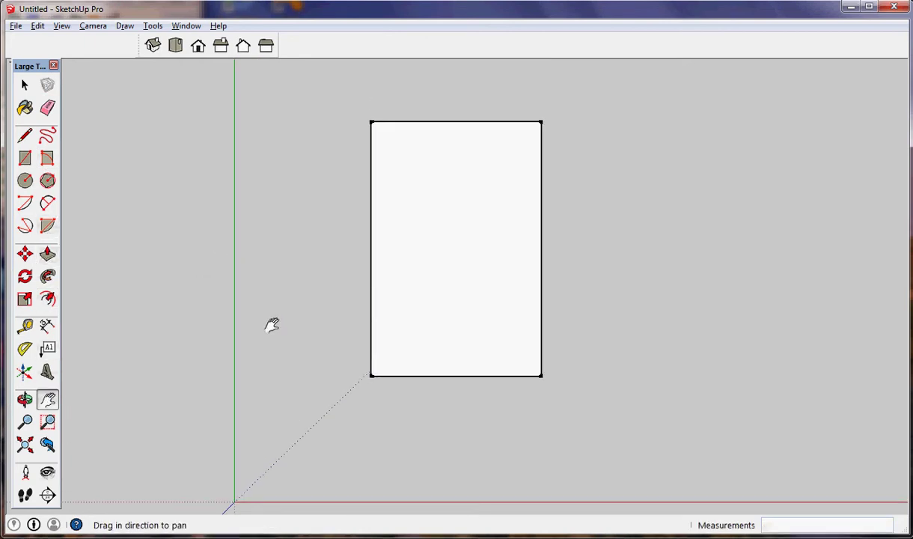
Draw a 4' by 3" strip from the bottom-left corner along the block's face.
left_click(25, 85)
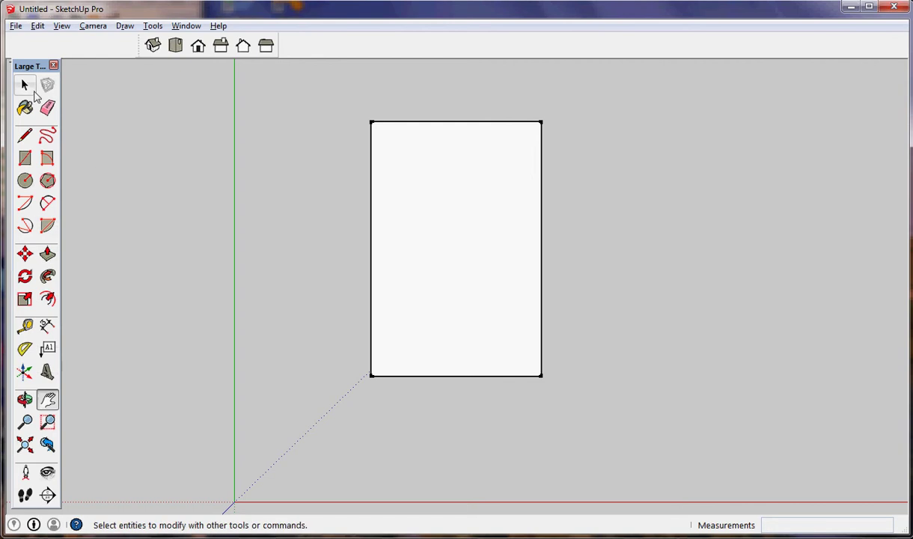
left_click(420, 228)
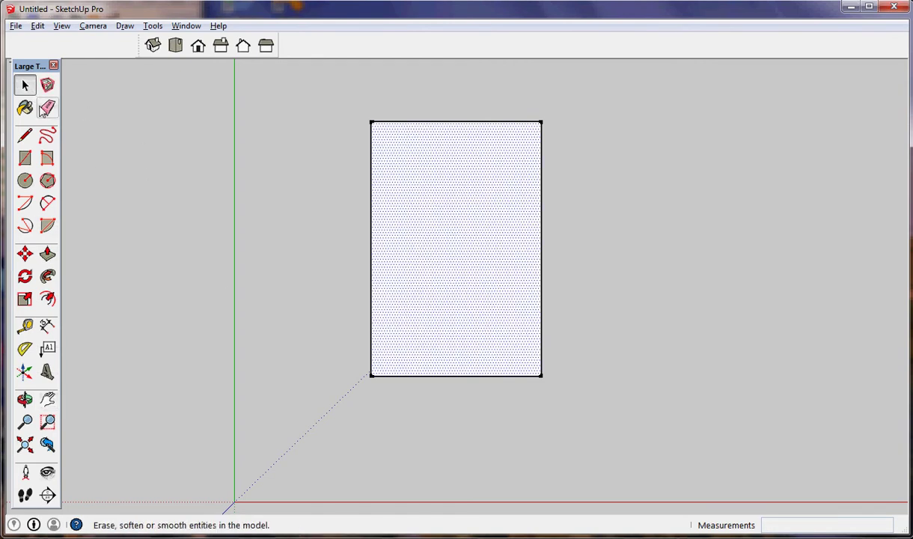
left_click(25, 158)
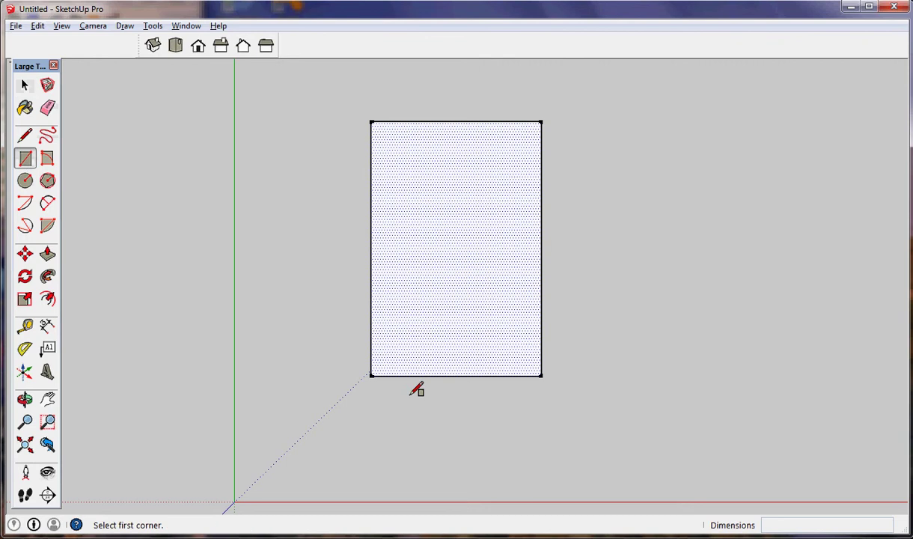
left_click(371, 374)
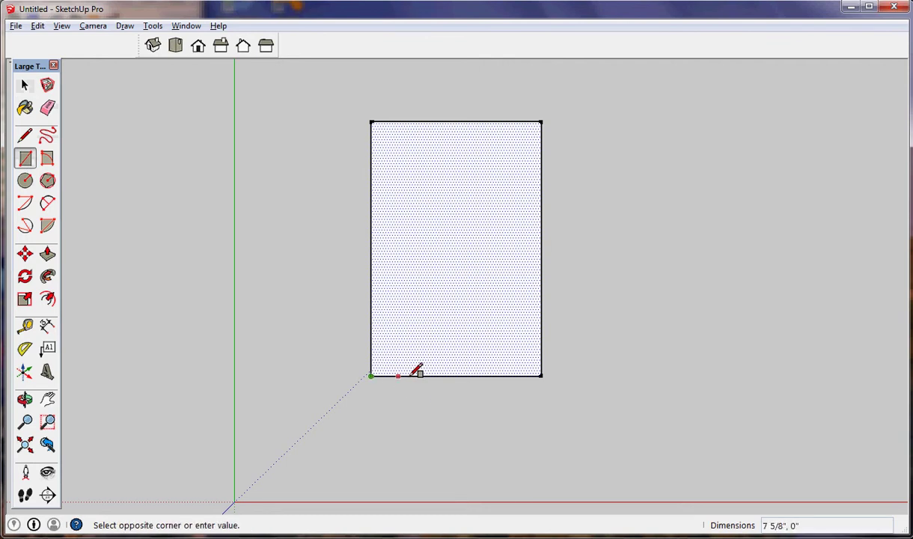
left_click(541, 353)
type("4',3")
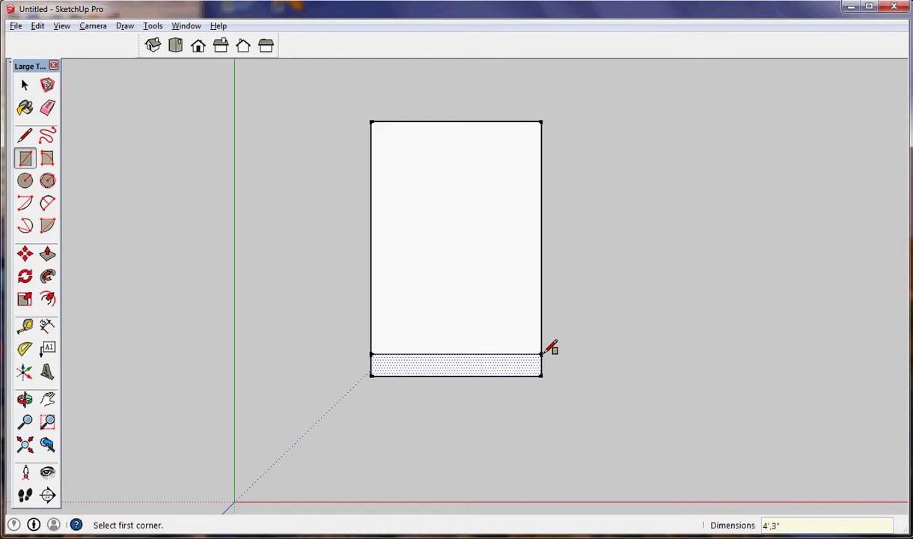
key("Return")
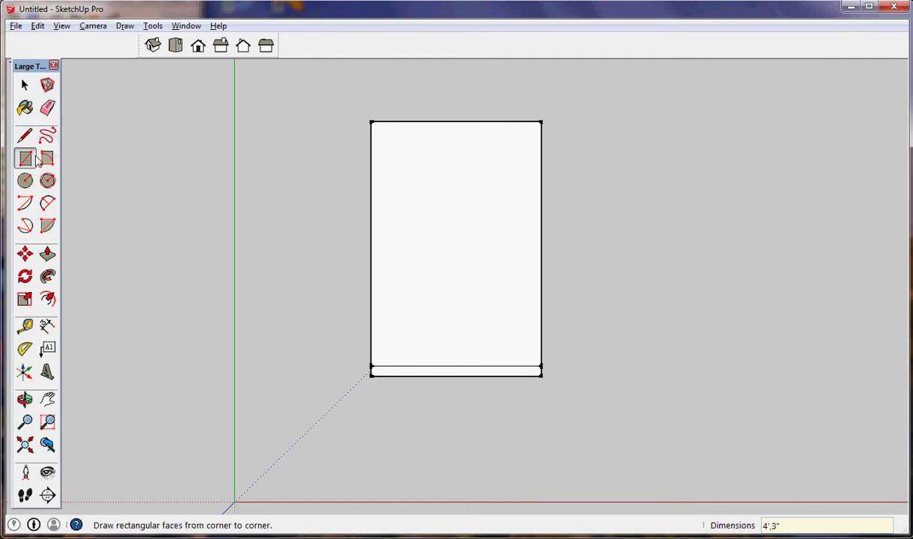
Draw a 4' by 1.5" strip directly above the first strip.
left_click(371, 365)
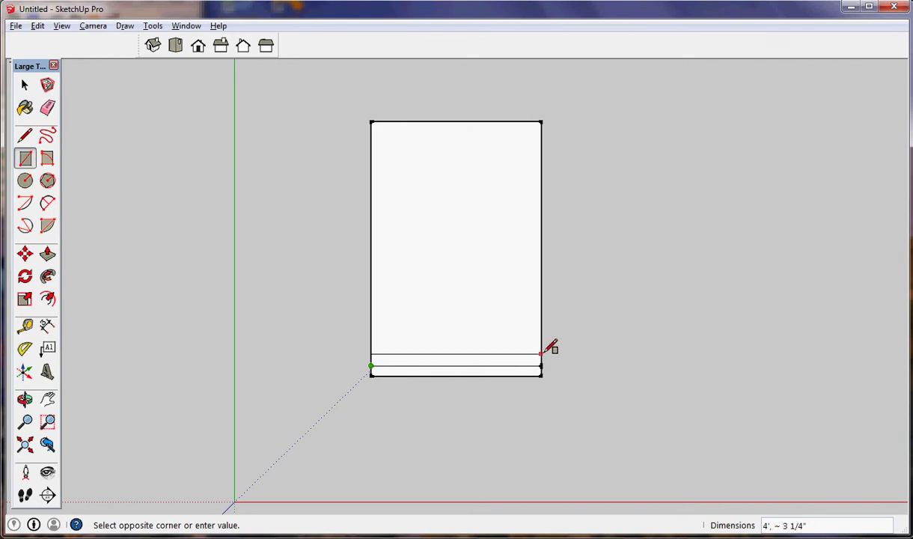
left_click(541, 352)
type("4',1.5")
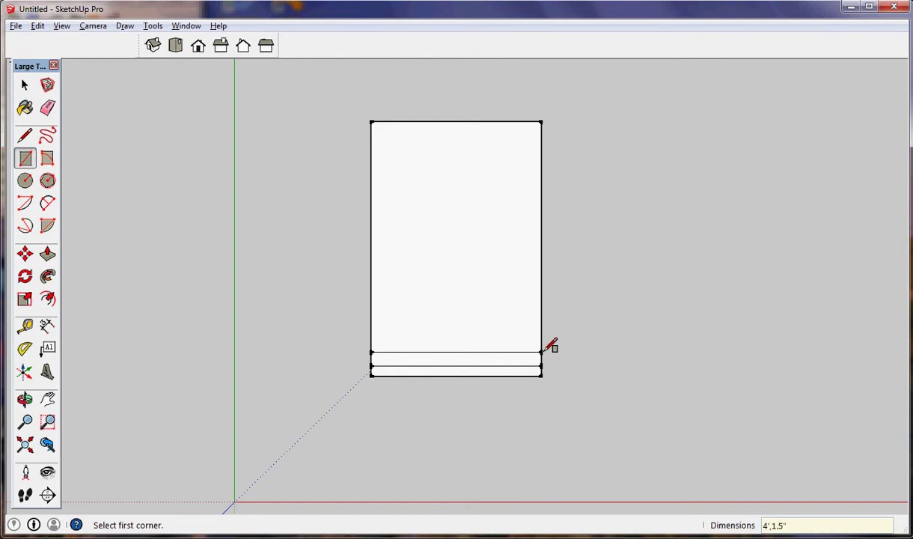
key("Return")
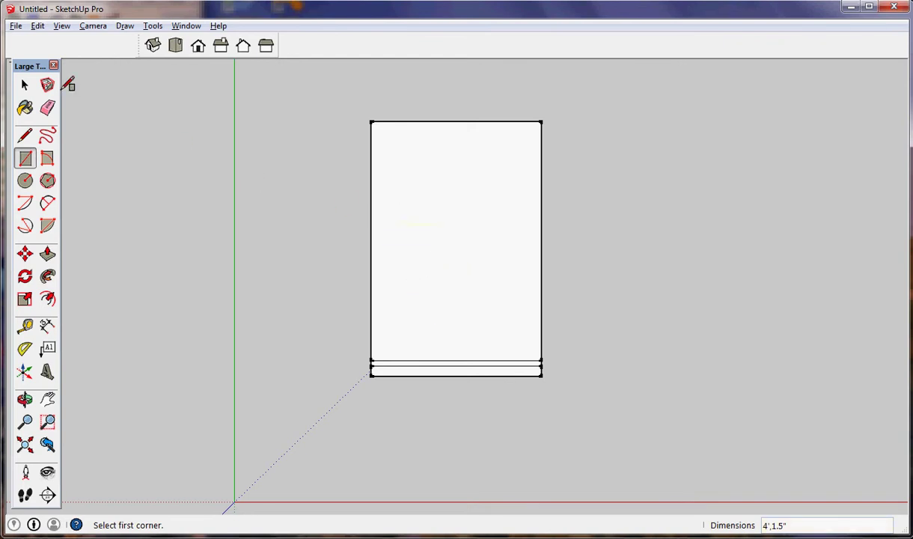
Offset the large upper face's edges 2.5 inches inward to form a frame border.
left_click(25, 84)
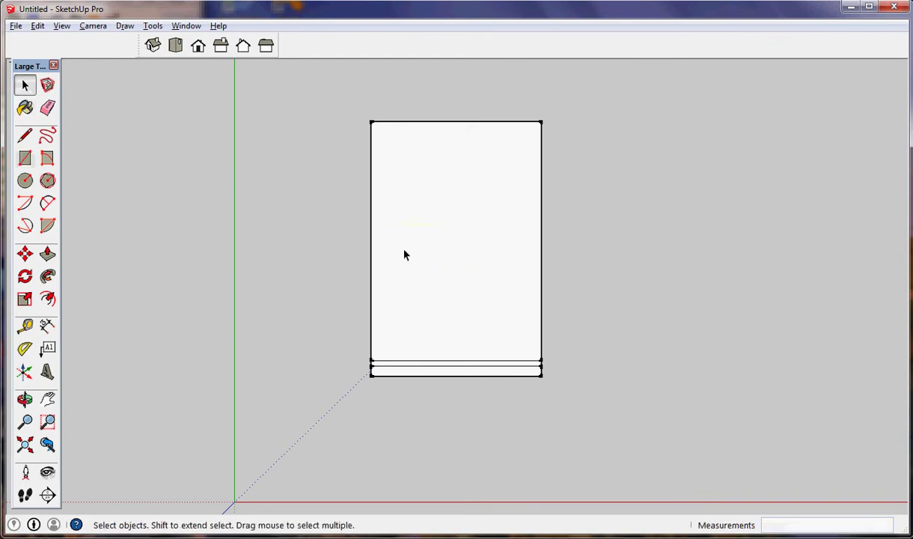
left_click(448, 252)
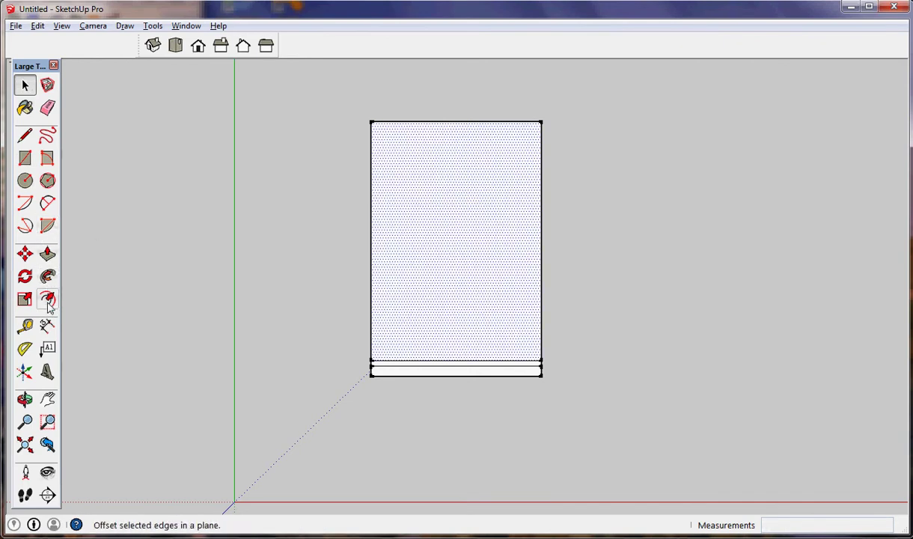
left_click(48, 300)
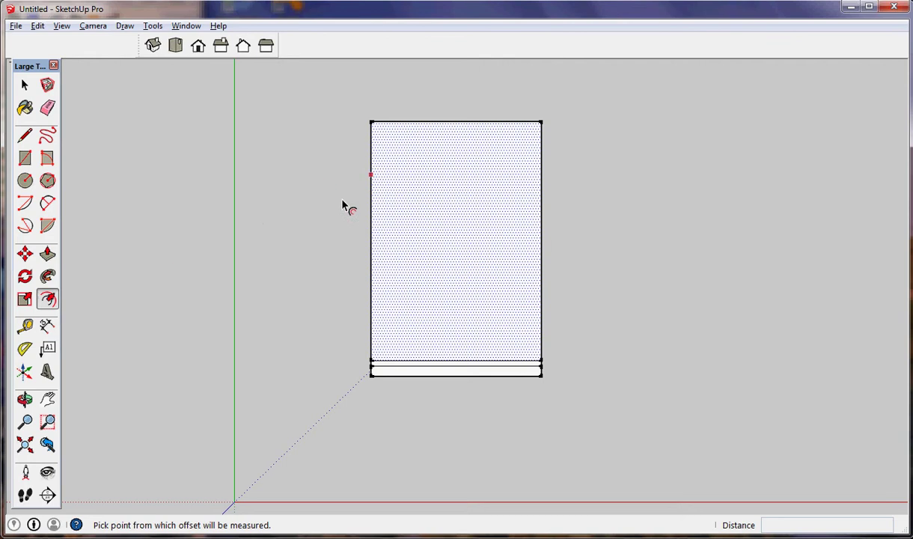
left_click(472, 362)
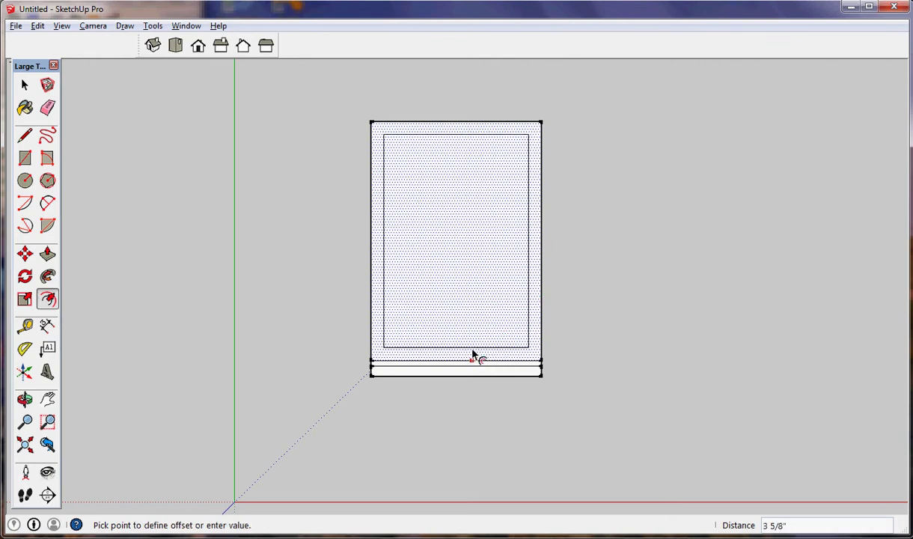
left_click(472, 355)
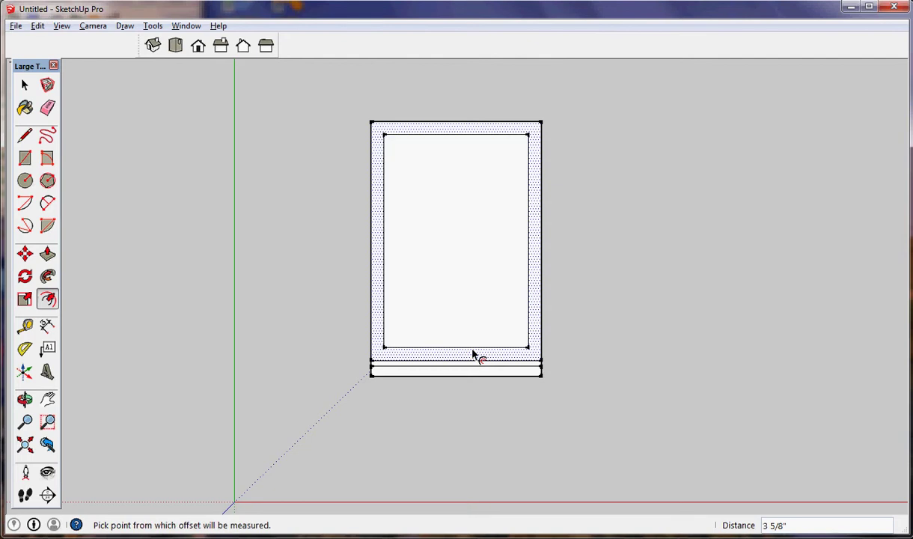
type("2.5")
key("ctrl+z")
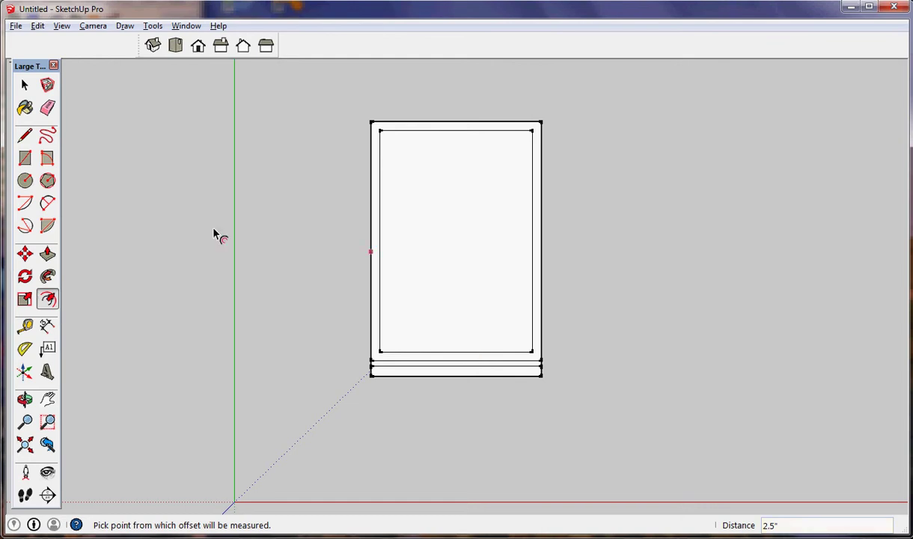
Offset the inner opening's edges 1.5 inches inward, creating a second nested outline.
left_click(47, 298)
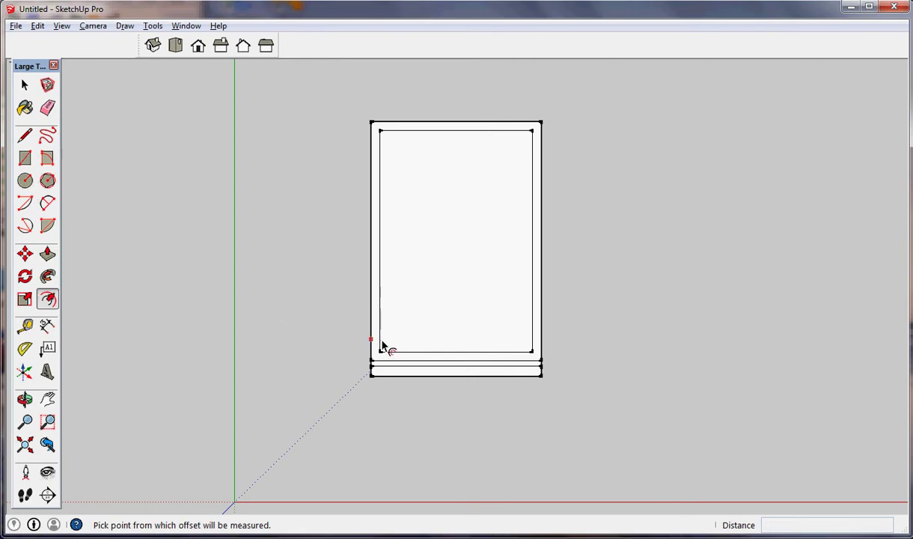
left_click(25, 84)
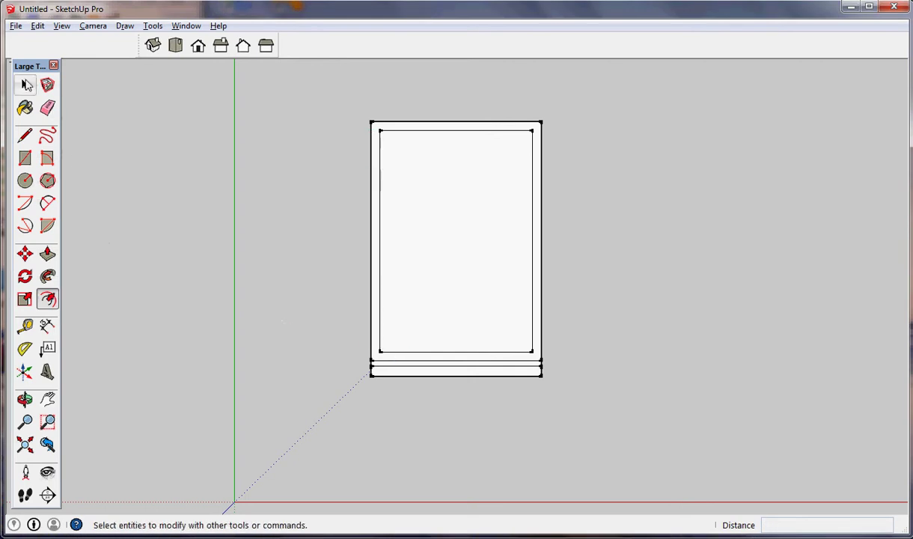
left_click(414, 251)
left_click(47, 298)
left_click(425, 350)
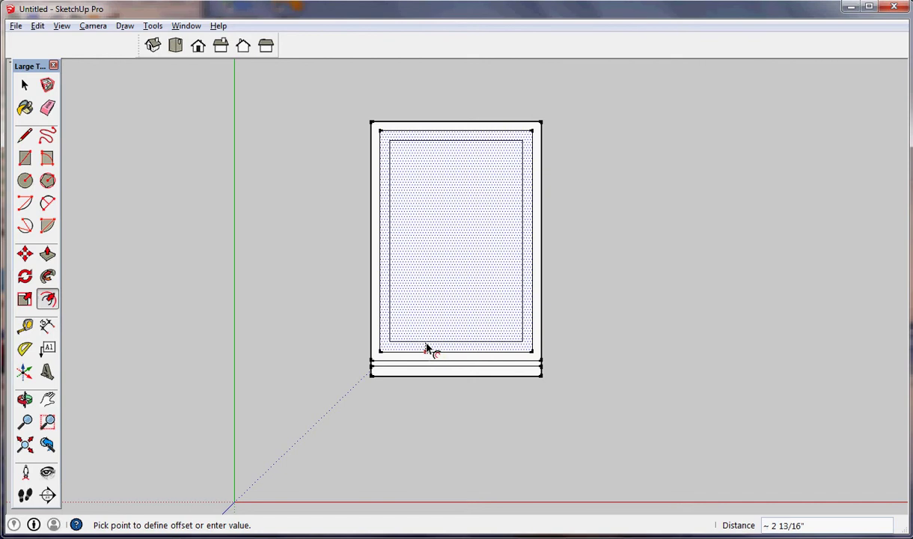
left_click(427, 349)
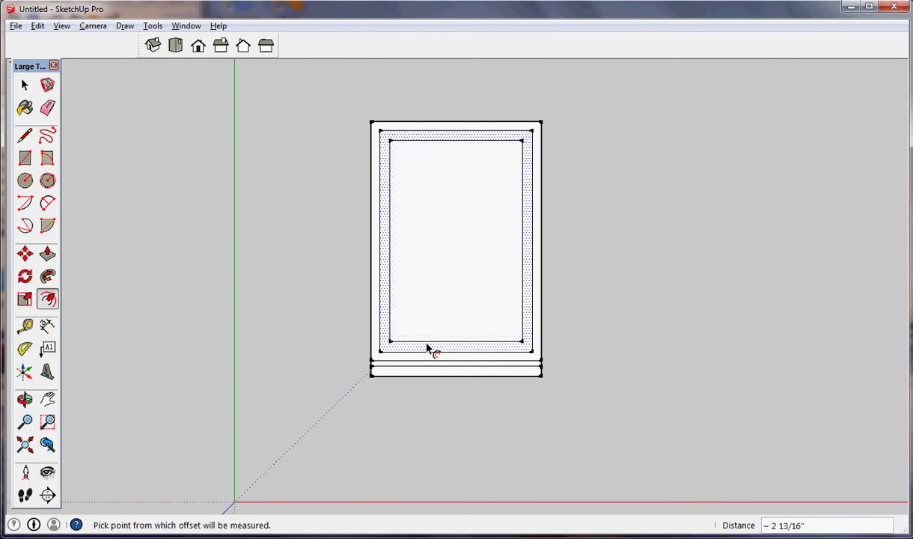
type("1.5")
key("Return")
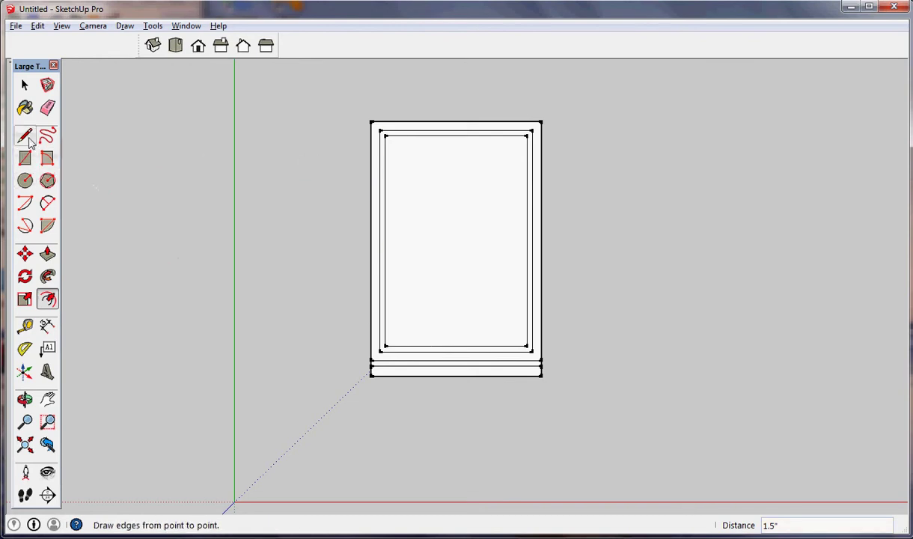
Place a tape-measure guide along the inner opening's left edge.
left_click(26, 328)
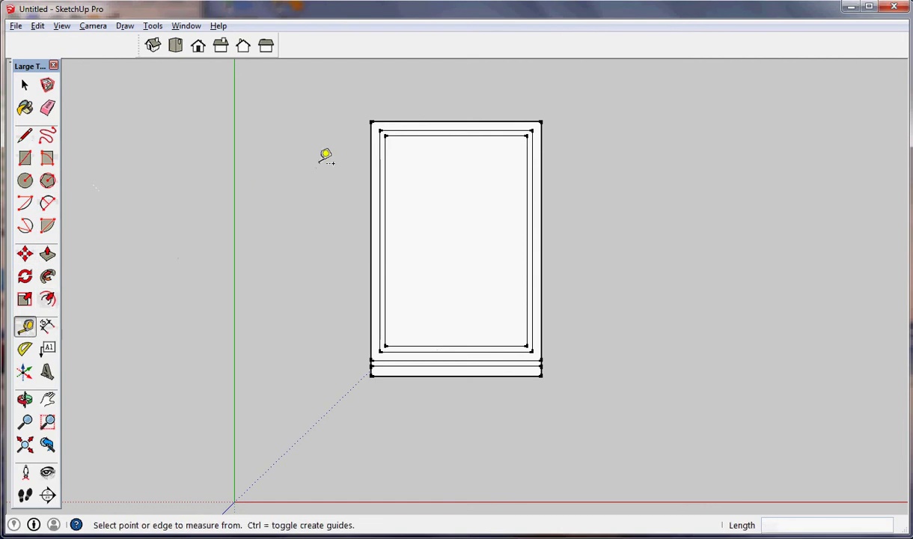
left_click(385, 135)
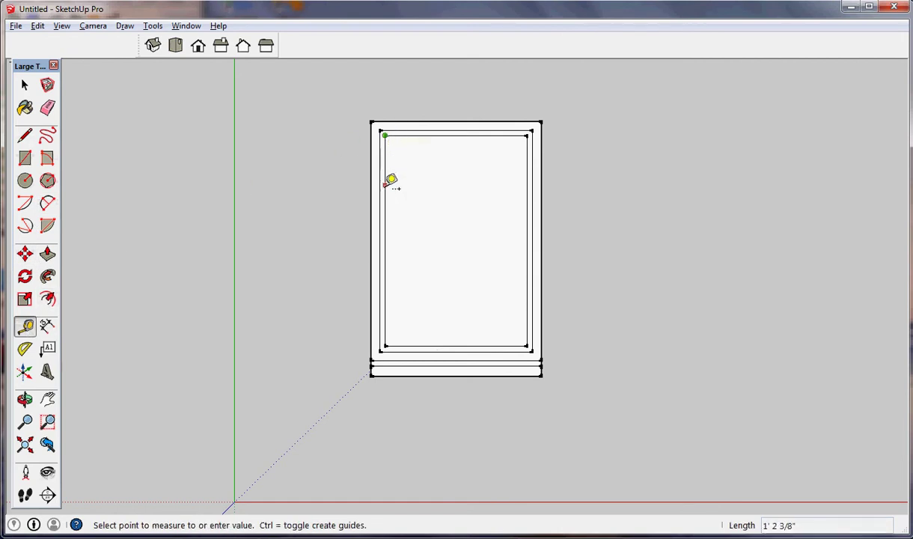
left_click(386, 234)
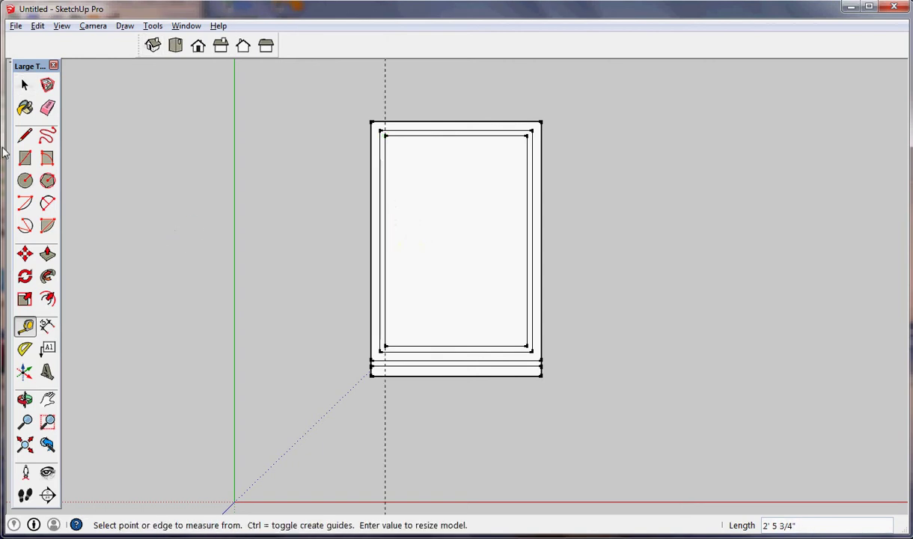
left_click(24, 86)
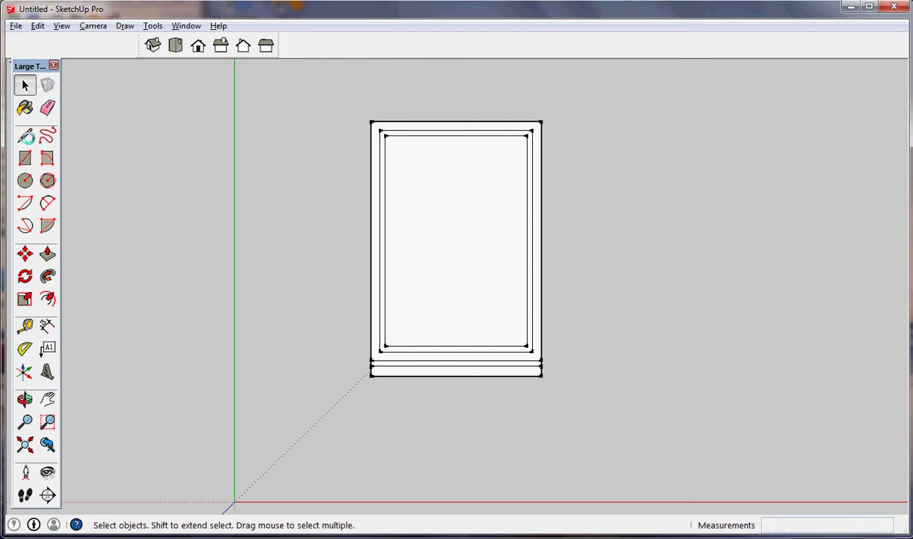
Draw a horizontal line from the left edge's midpoint to the right inner edge.
left_click(25, 136)
left_click(384, 134)
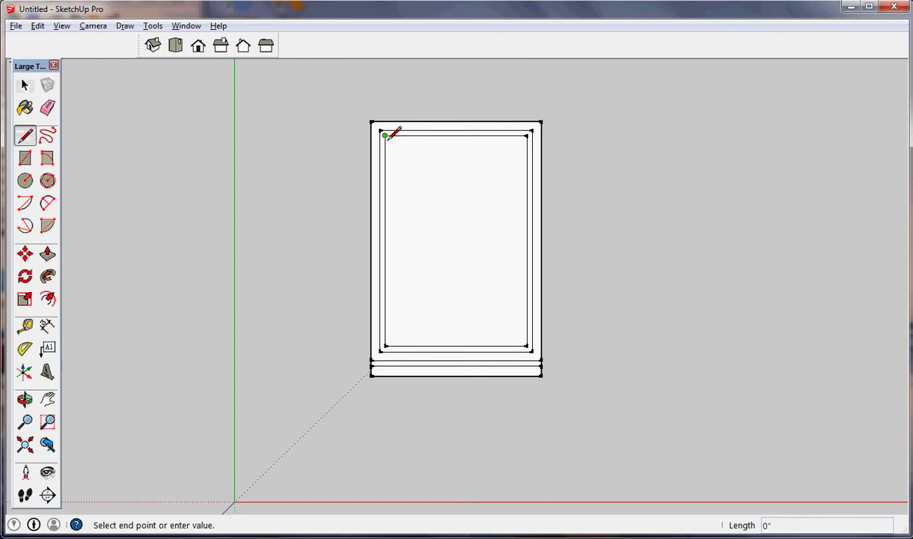
left_click(385, 240)
left_click(384, 240)
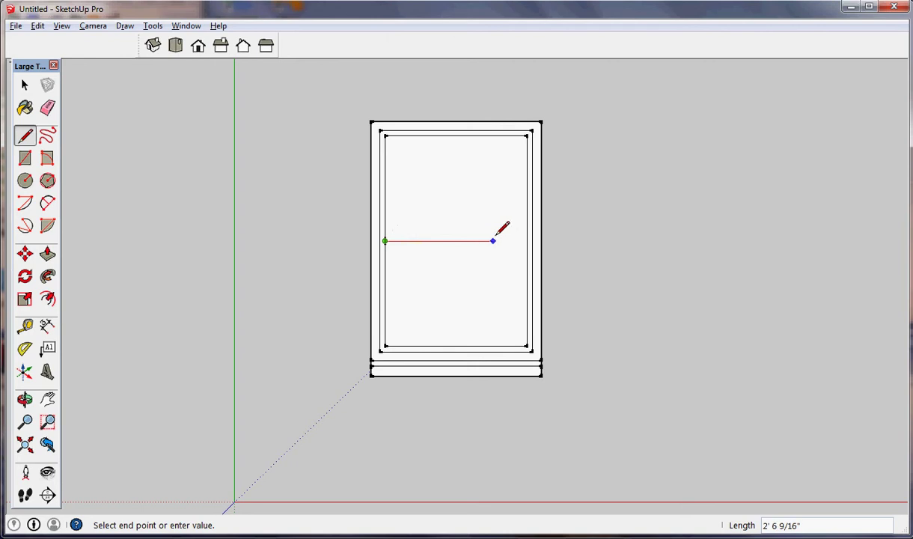
left_click(526, 240)
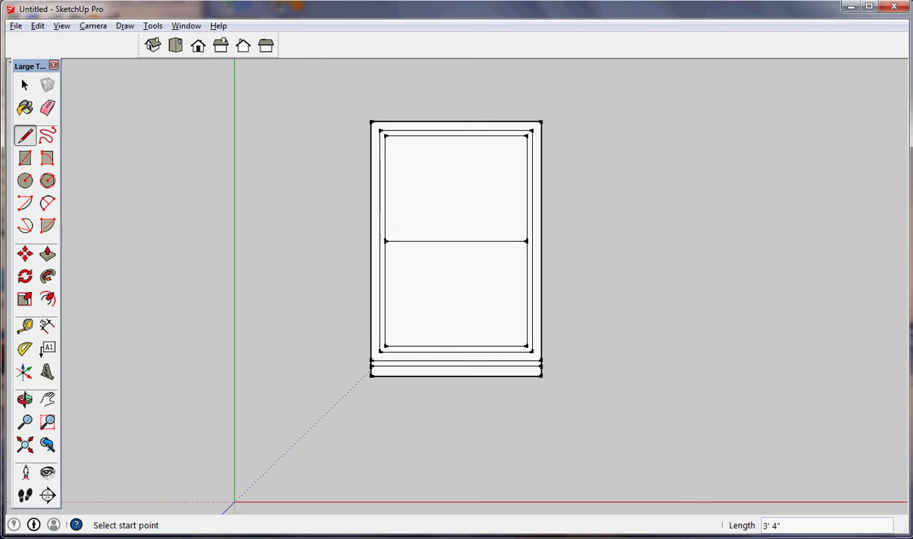
Offset the upper pane's edges 0.5 inch inward to form its sash frame.
left_click(24, 86)
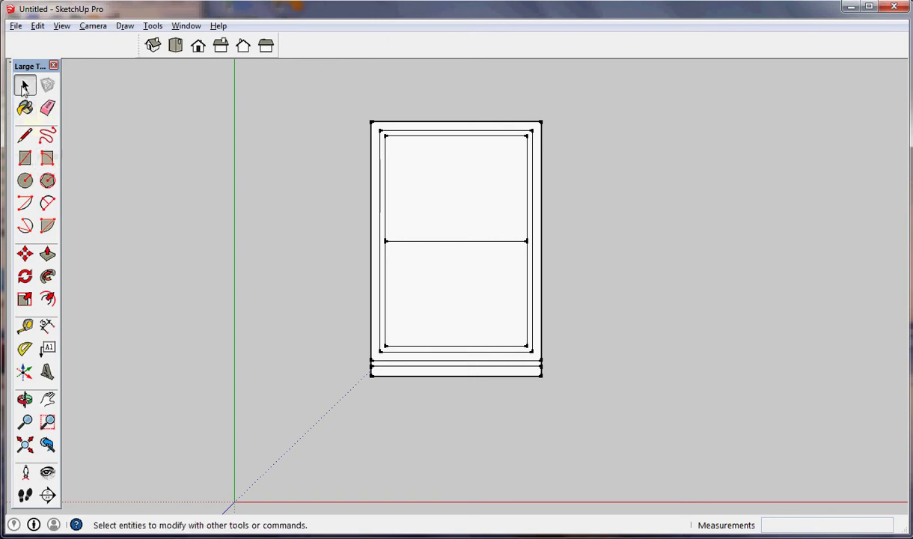
left_click(386, 161)
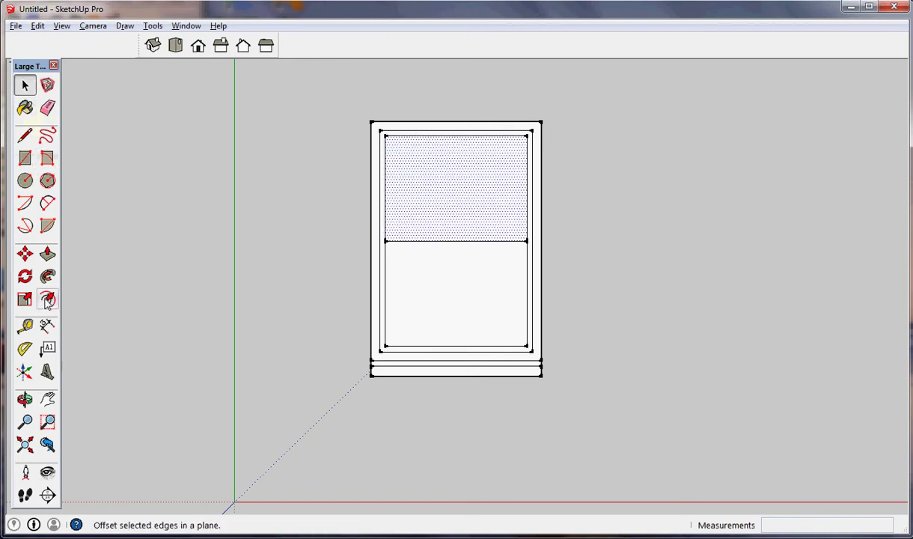
left_click(47, 299)
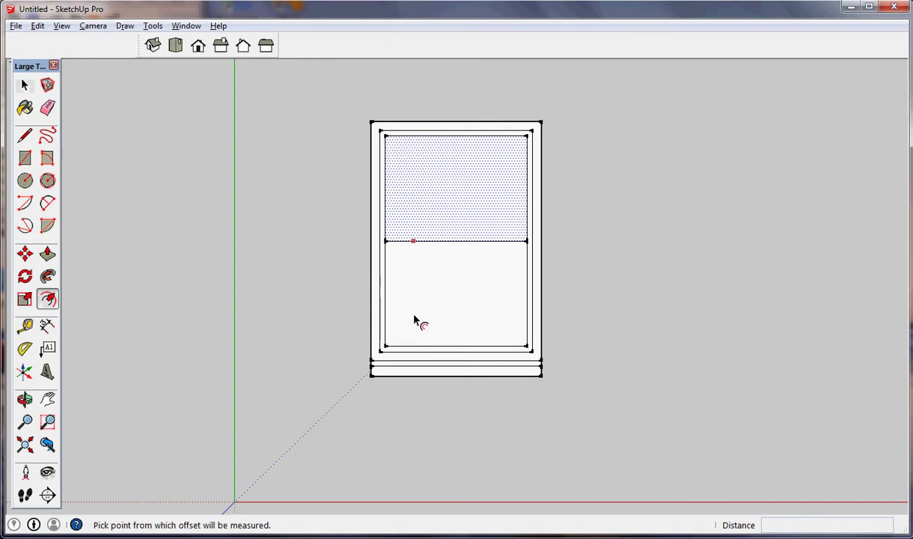
left_click(454, 241)
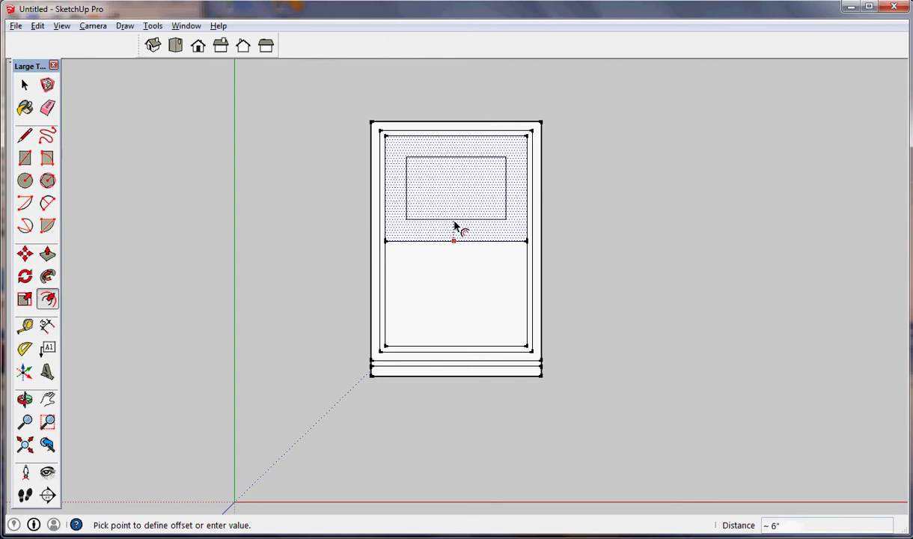
left_click(454, 226)
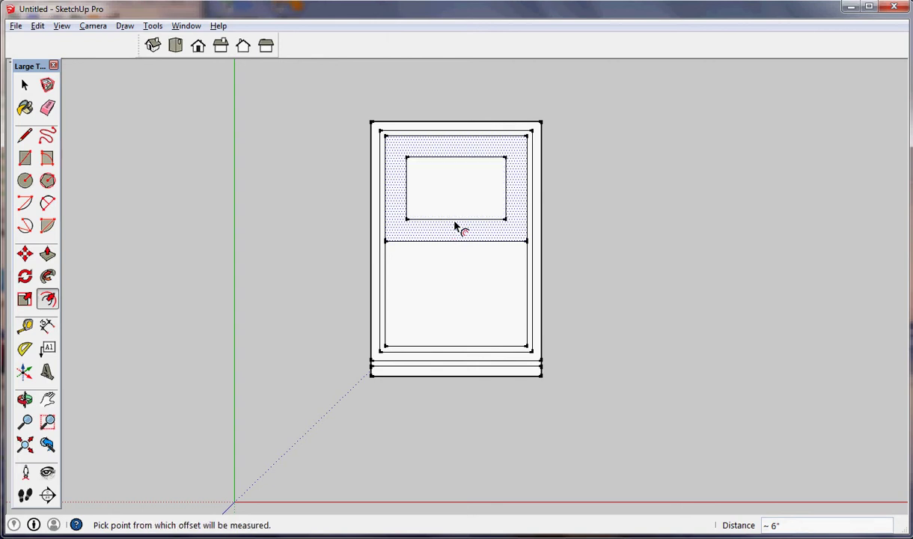
key("Return")
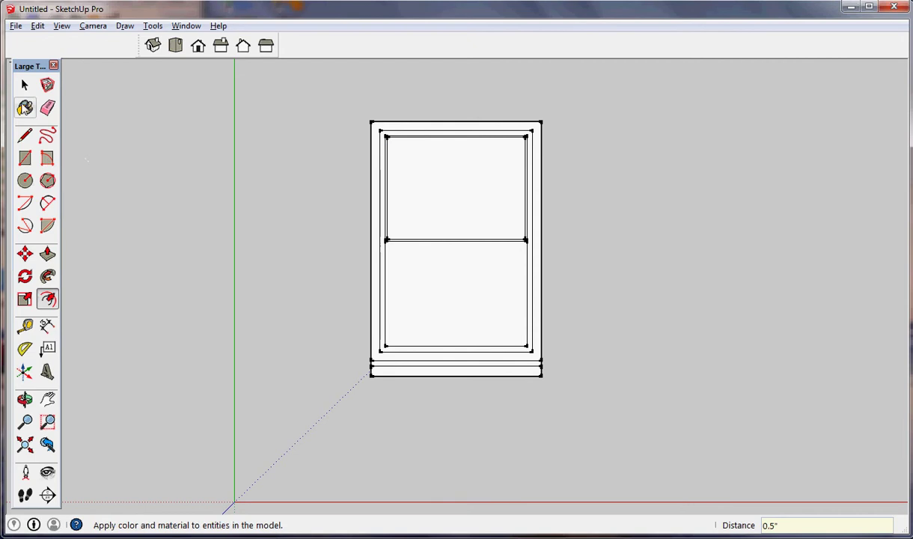
Repeat the 0.5-inch inward offset inside the lower pane.
left_click(25, 84)
left_click(430, 291)
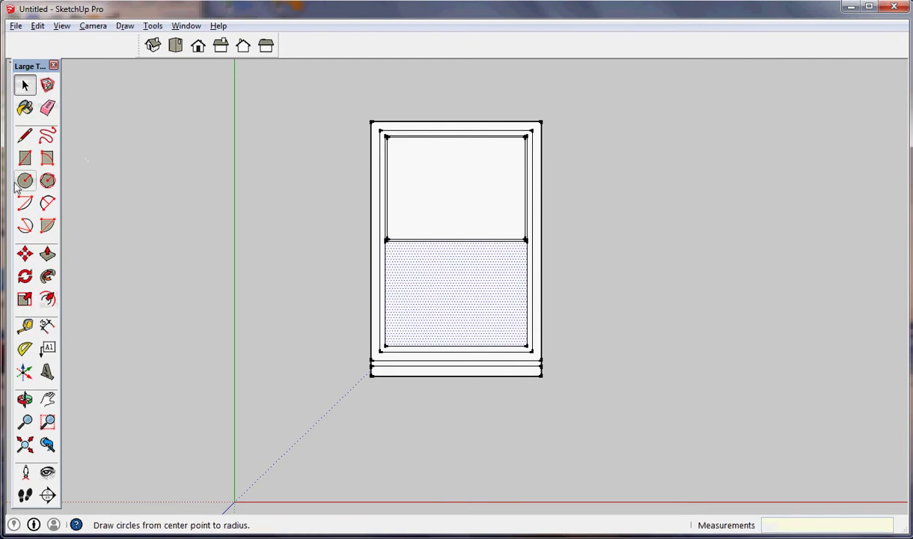
left_click(47, 299)
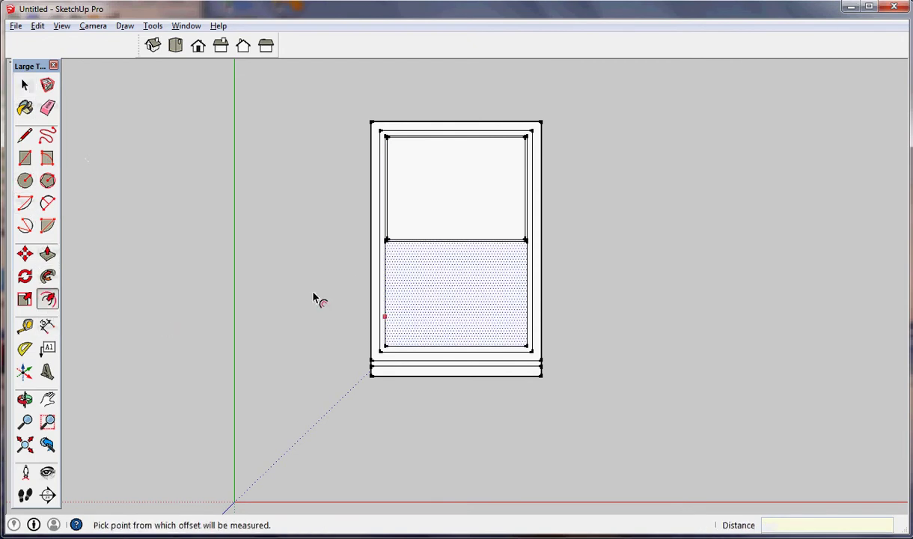
left_click(419, 245)
left_click(419, 249)
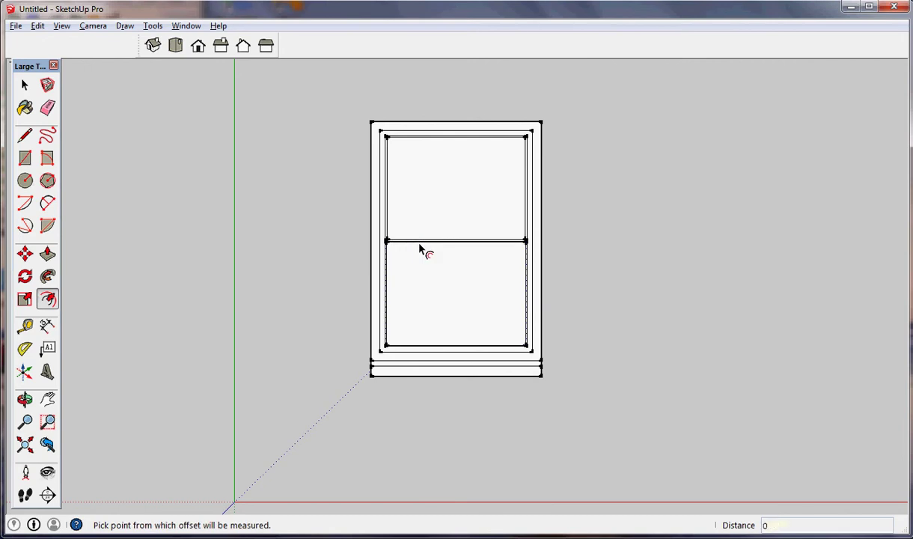
double_click(419, 249)
Box-select the sash frames and panes plus the edges above the sill, then copy them.
left_click(25, 84)
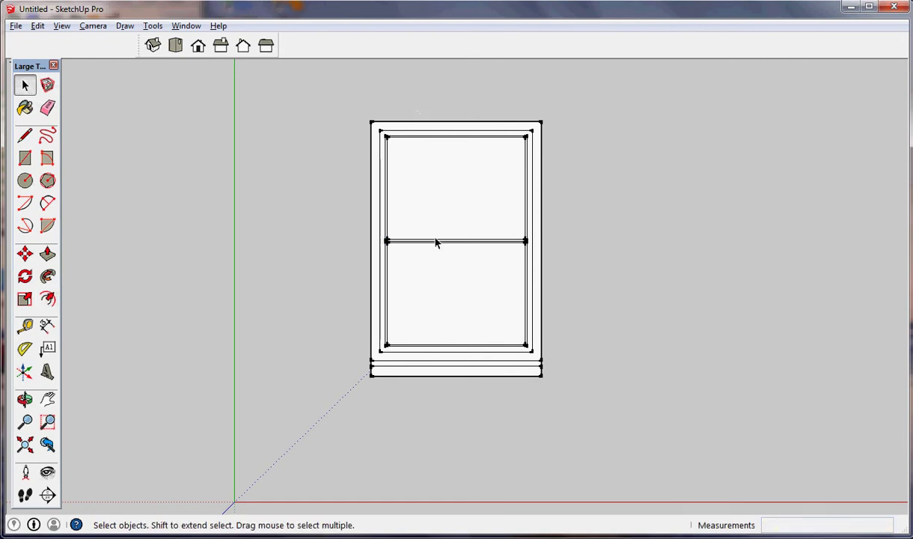
scroll(306, 227, "up", 2)
scroll(365, 195, "up", 1)
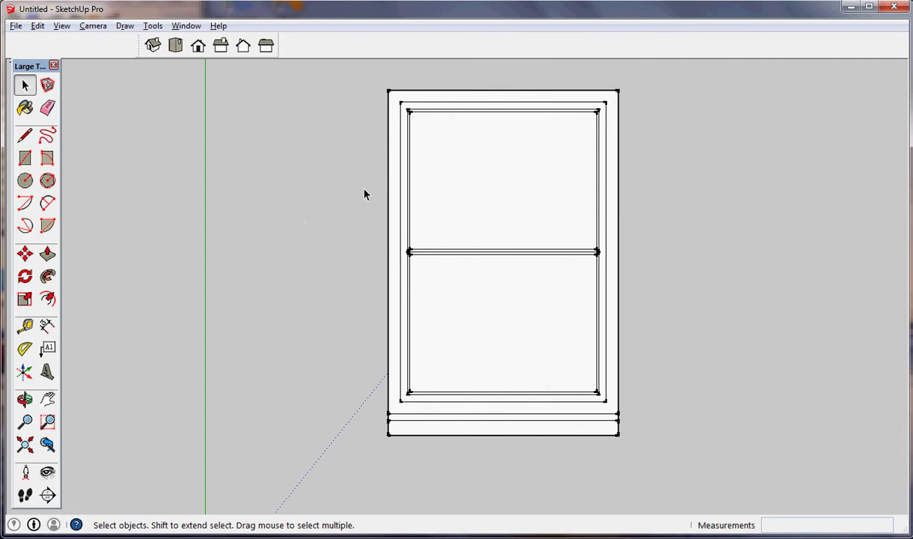
left_click(428, 106)
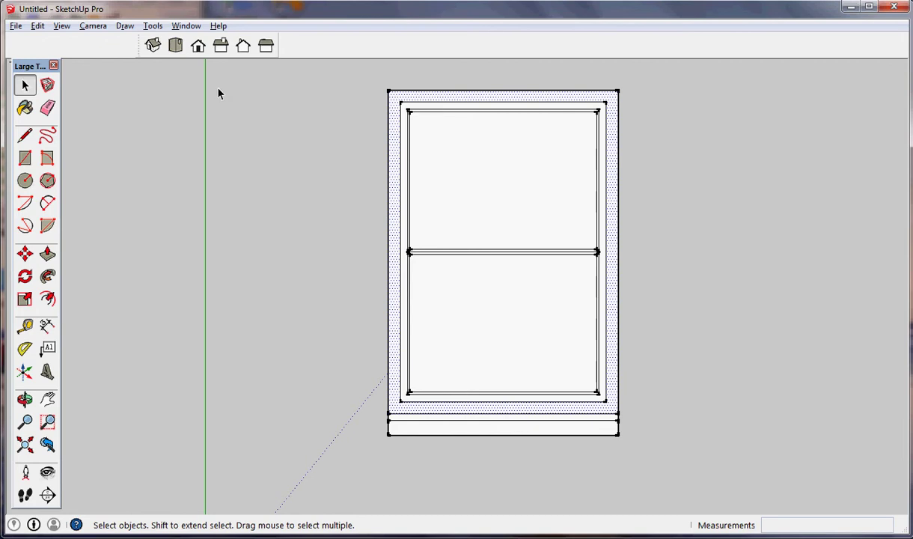
left_click(25, 88)
left_click(447, 104)
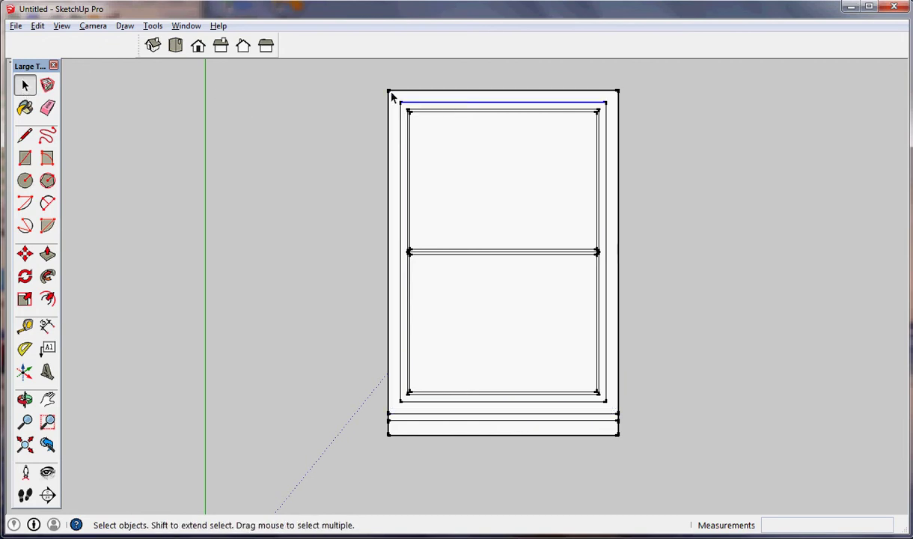
left_click_drag(391, 93, 612, 430)
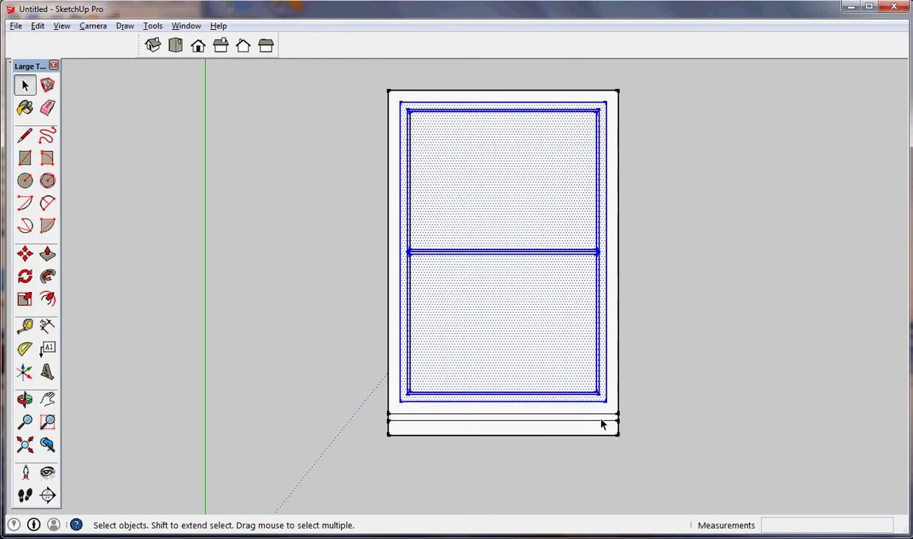
left_click(600, 421, "shift")
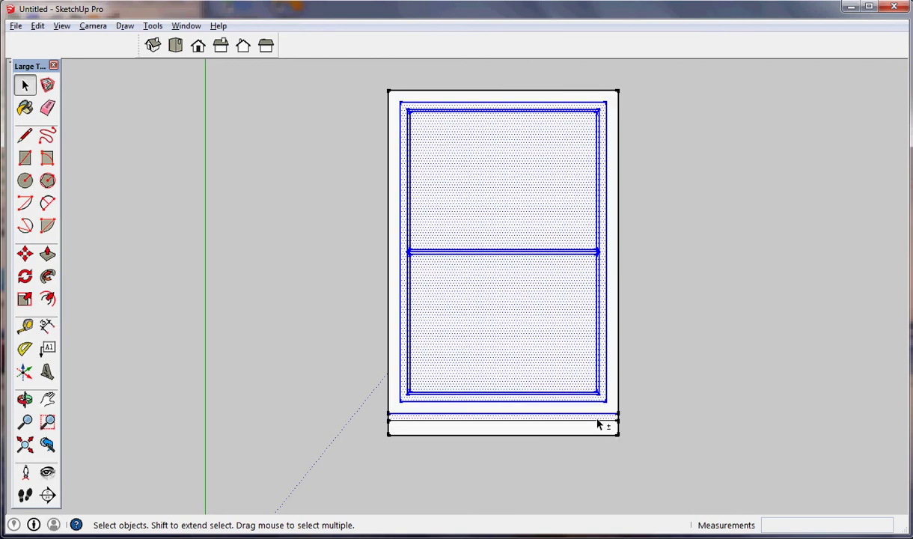
left_click(600, 421, "shift")
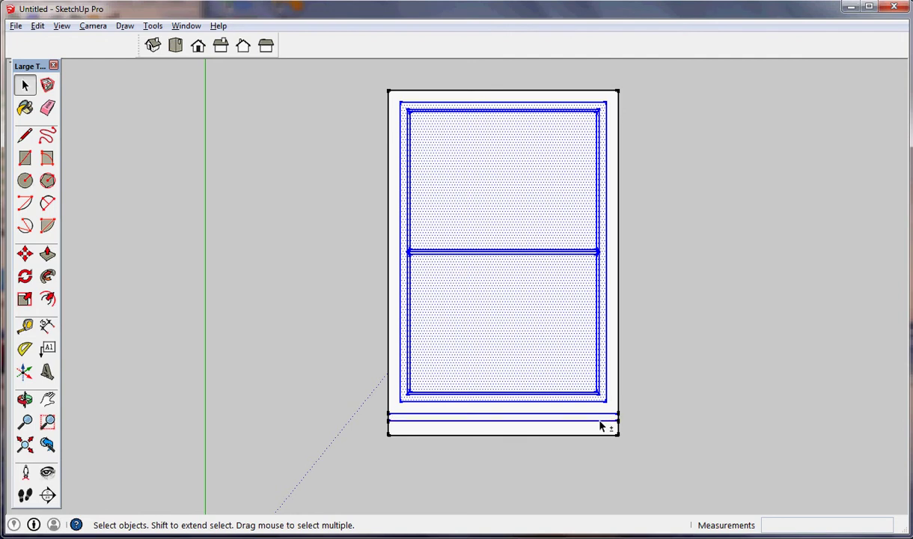
left_click(37, 25)
left_click(60, 91)
Orbit to an angled top view and paste the copied sash geometry into the model.
left_click(25, 398)
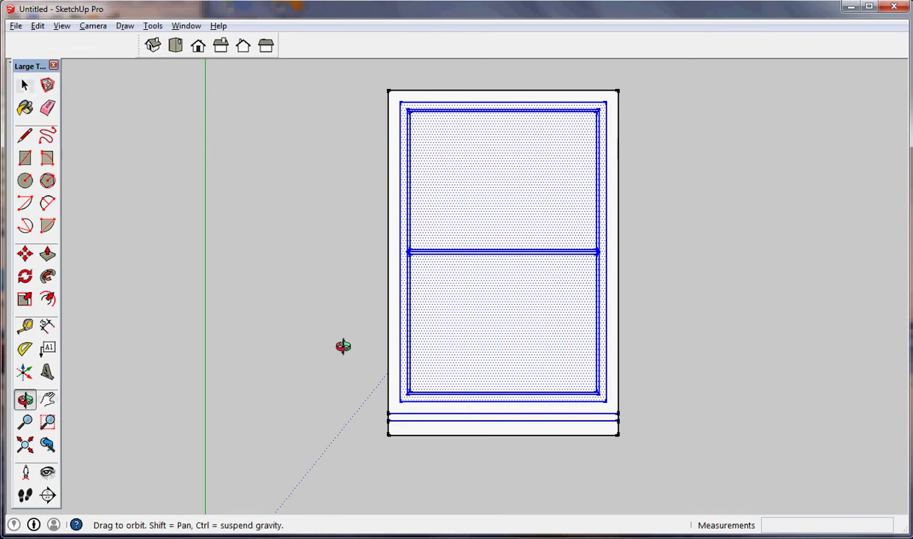
left_click_drag(344, 344, 468, 341)
left_click_drag(491, 397, 439, 174)
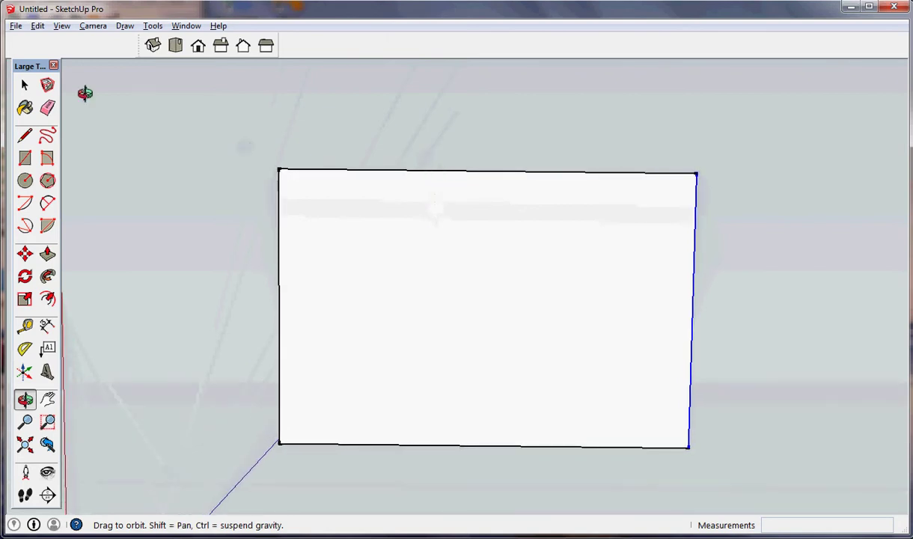
left_click(37, 26)
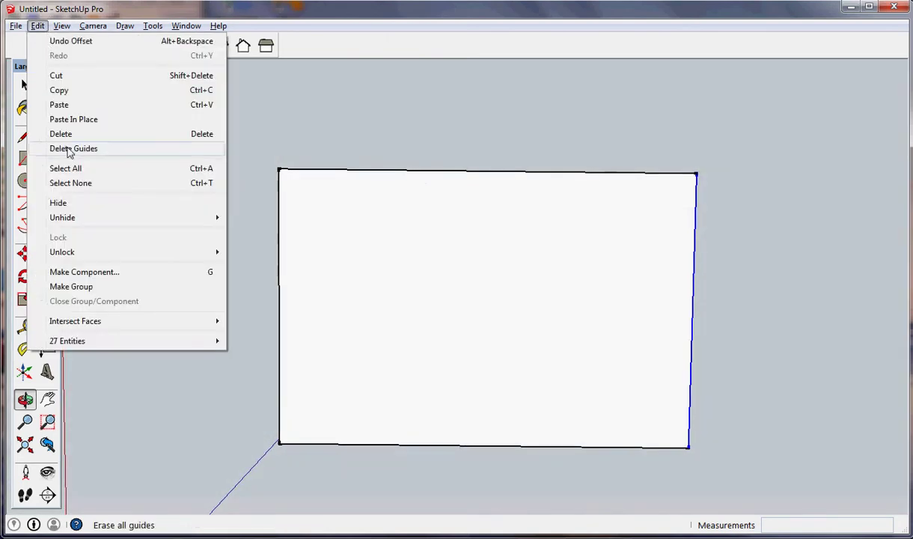
left_click(61, 104)
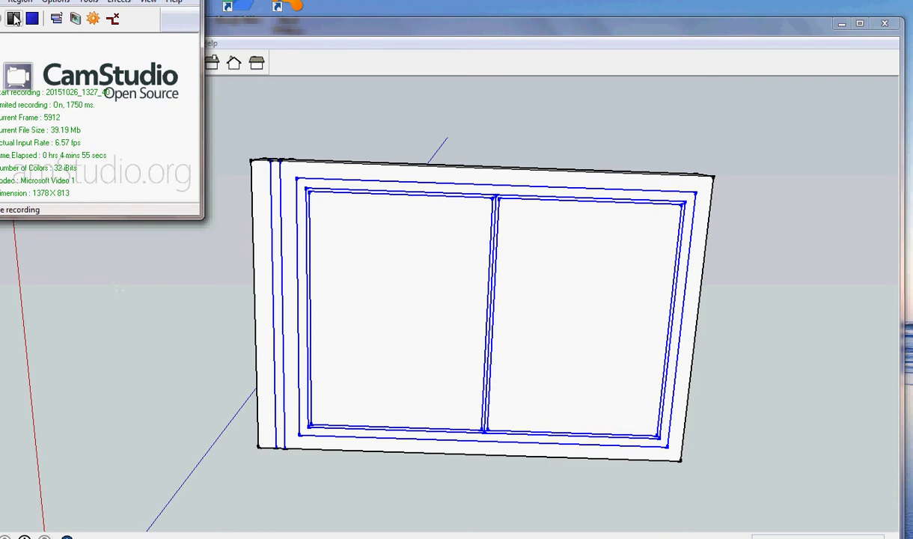
Return to SketchUp and show the orbited window model straight on in Front view.
left_click(228, 24)
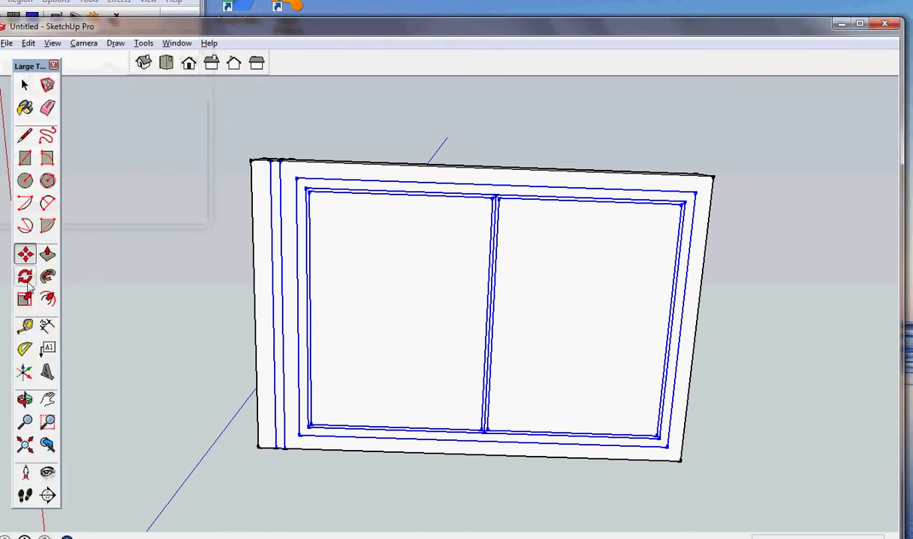
left_click(25, 399)
left_click_drag(377, 186, 359, 291)
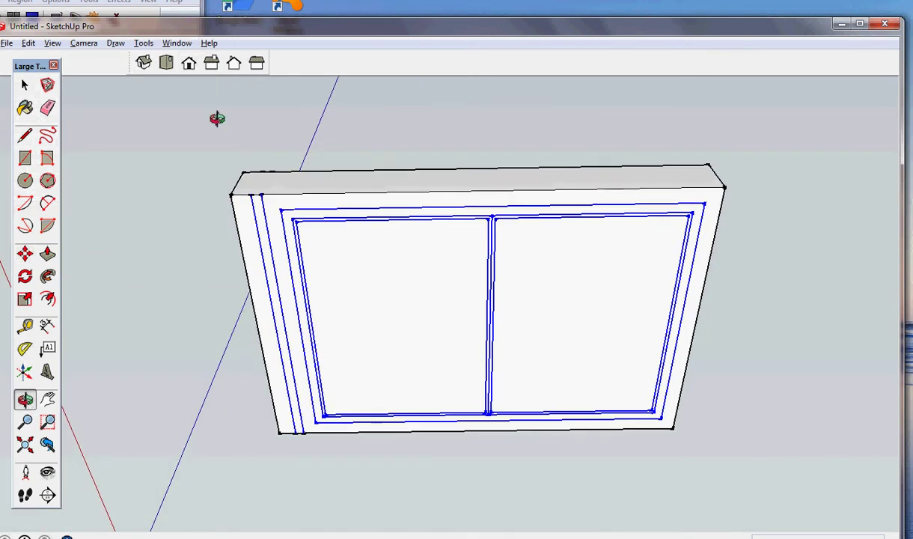
left_click(167, 64)
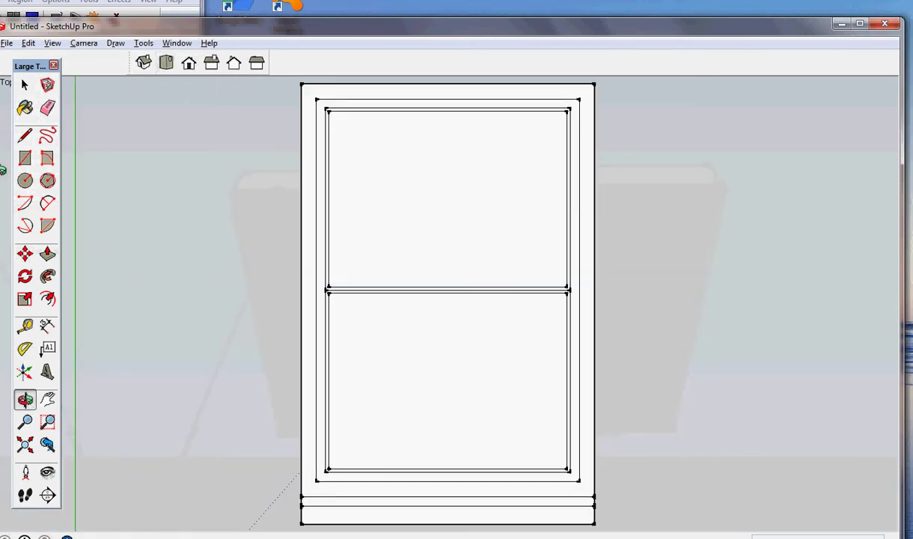
left_click(24, 84)
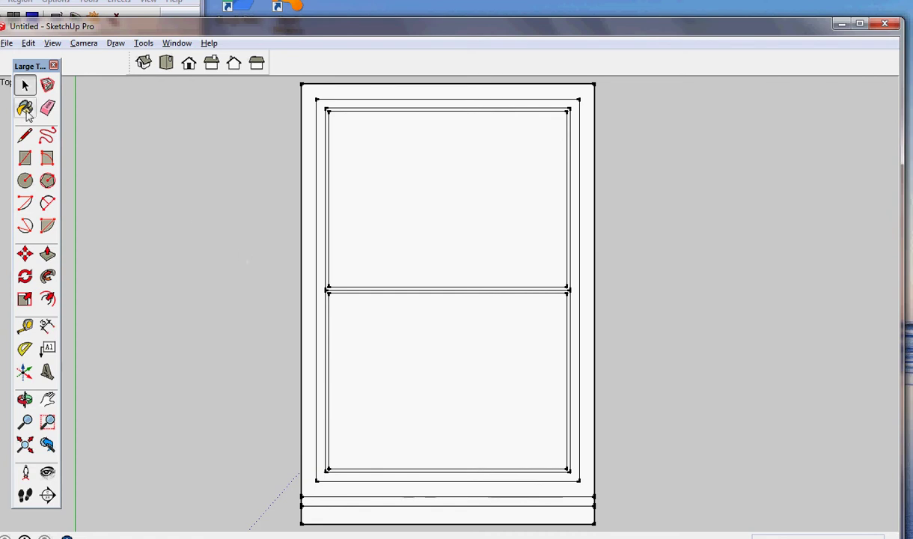
Push/Pull the upper pane inward, then recess the lower pane by the same amount.
left_click(416, 199)
left_click(47, 254)
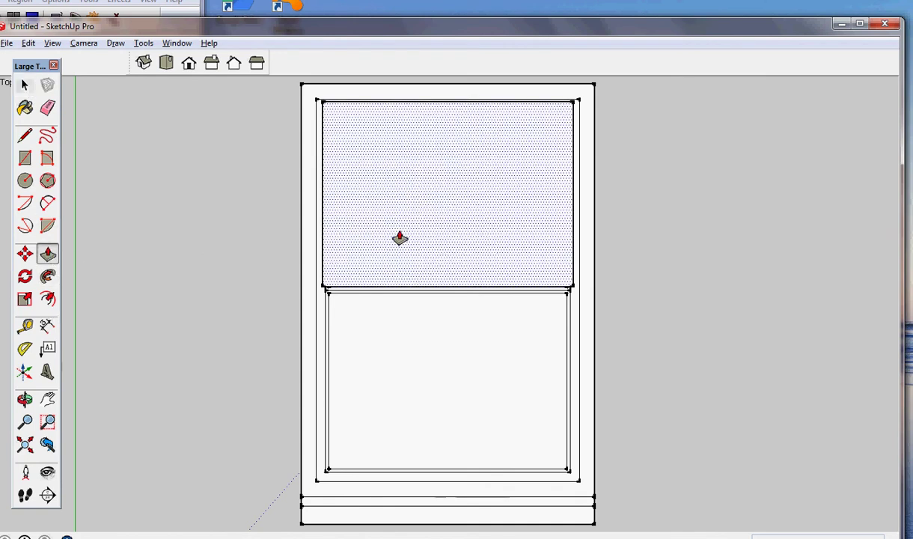
left_click_drag(399, 240, 402, 249)
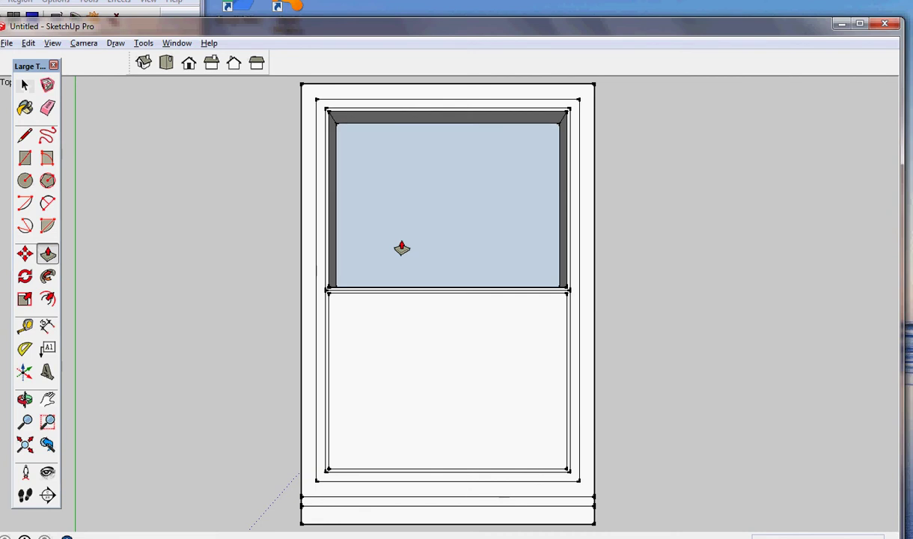
key("ctrl+z")
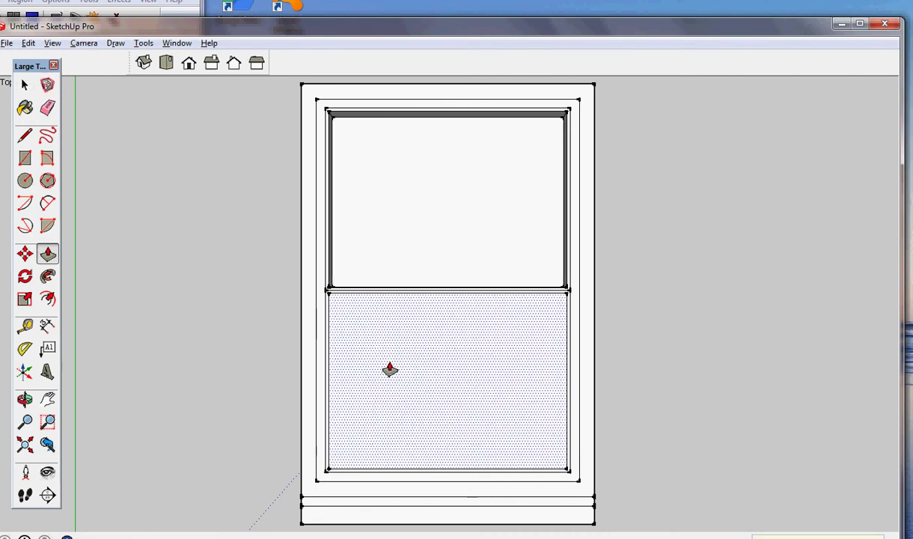
double_click(392, 369)
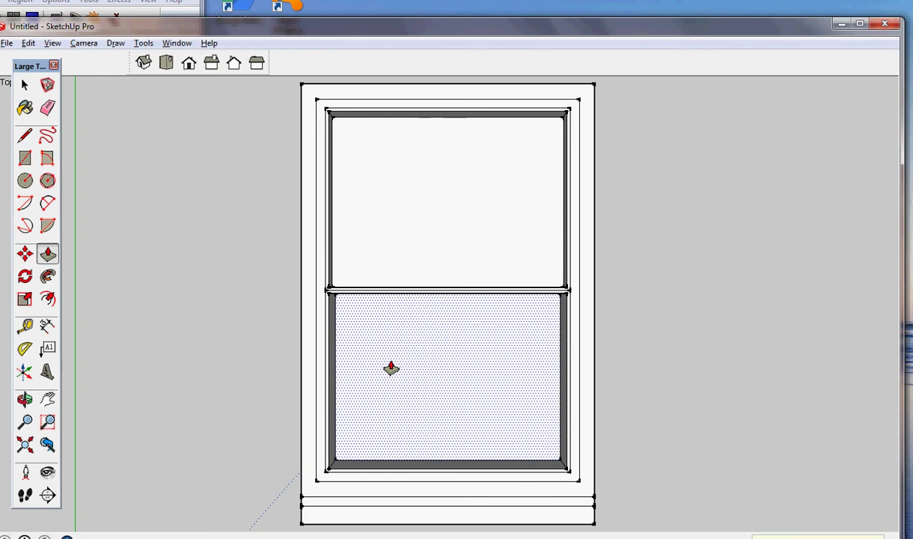
key("ctrl+z")
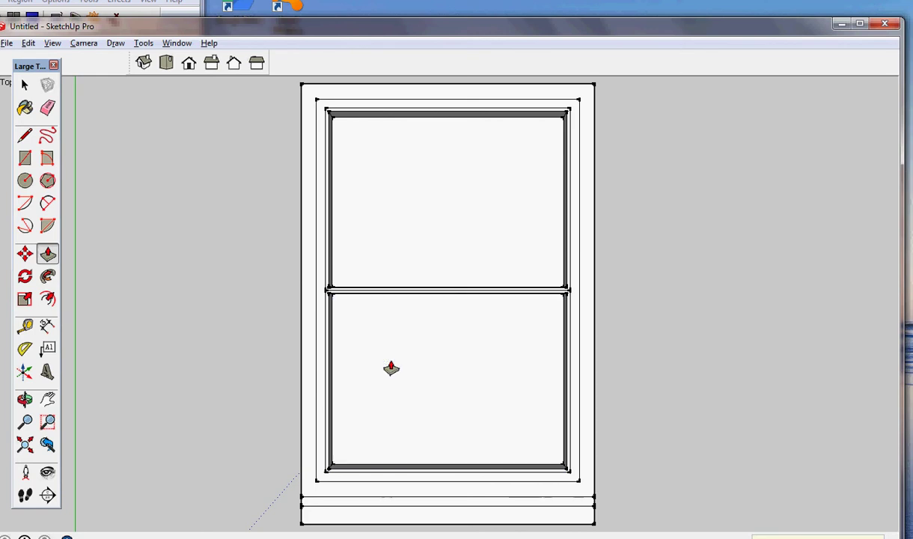
Zoom in and push the thin L-shaped strip beside the lower sash back into the frame.
scroll(392, 367, "up", 1)
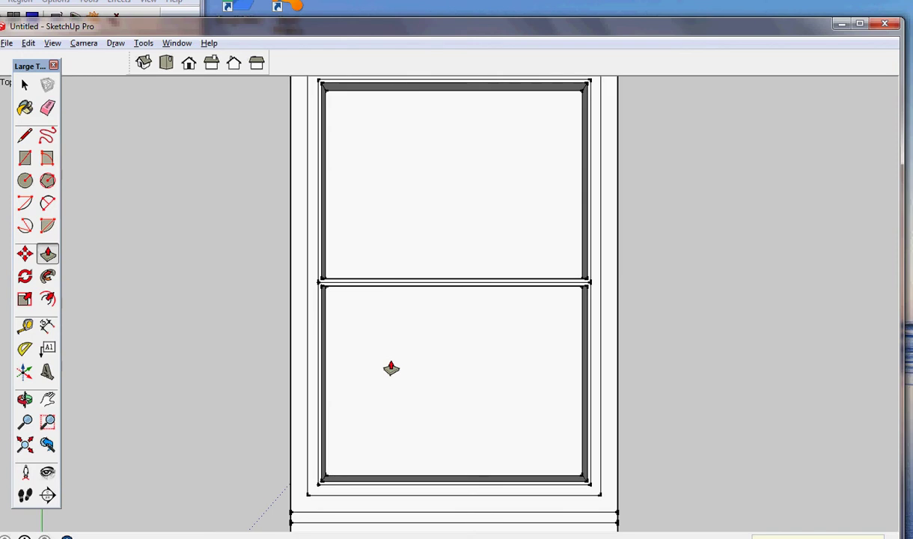
scroll(391, 367, "up", 4)
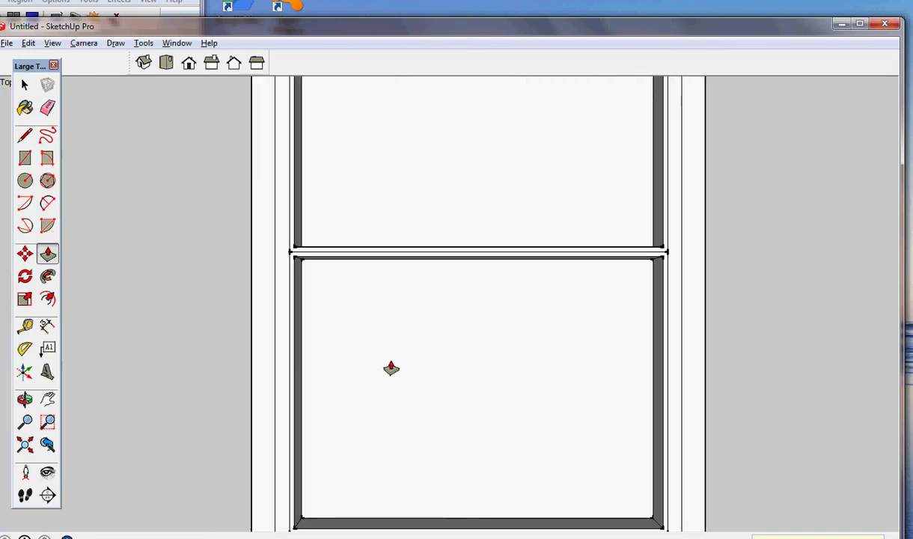
scroll(391, 367, "up", 1)
scroll(392, 367, "up", 3)
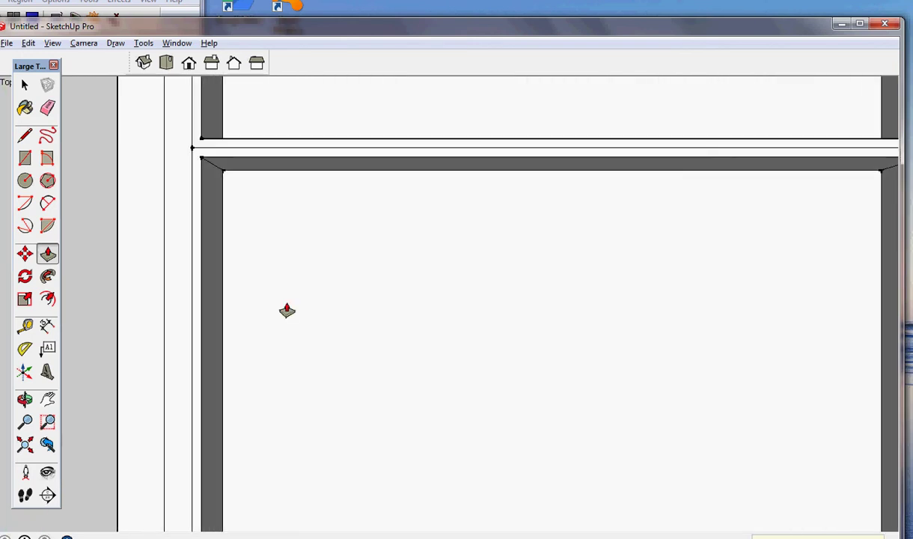
left_click(25, 86)
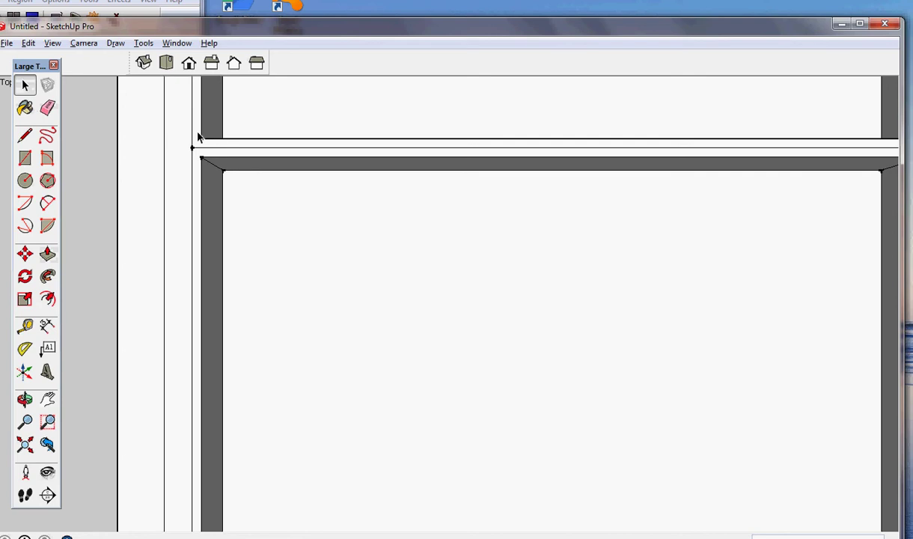
left_click(198, 137)
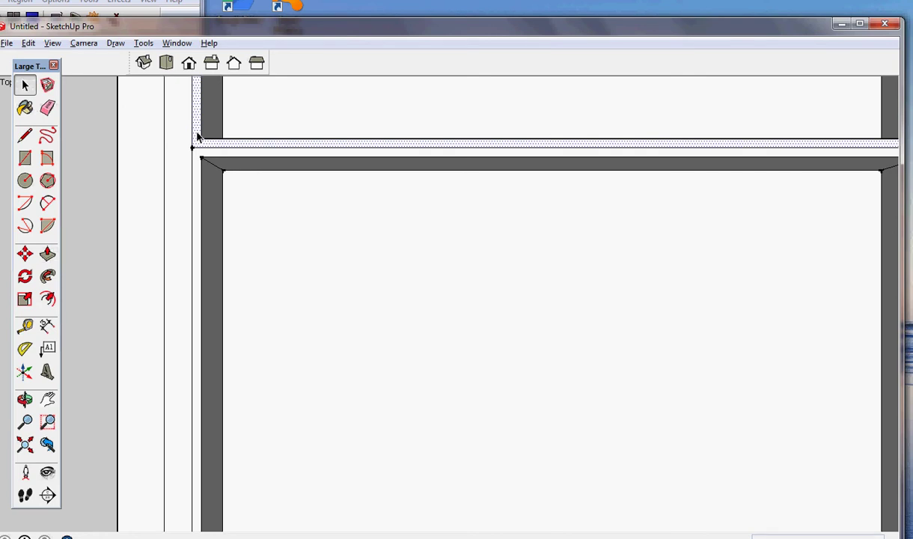
left_click(47, 254)
left_click_drag(196, 148, 205, 153)
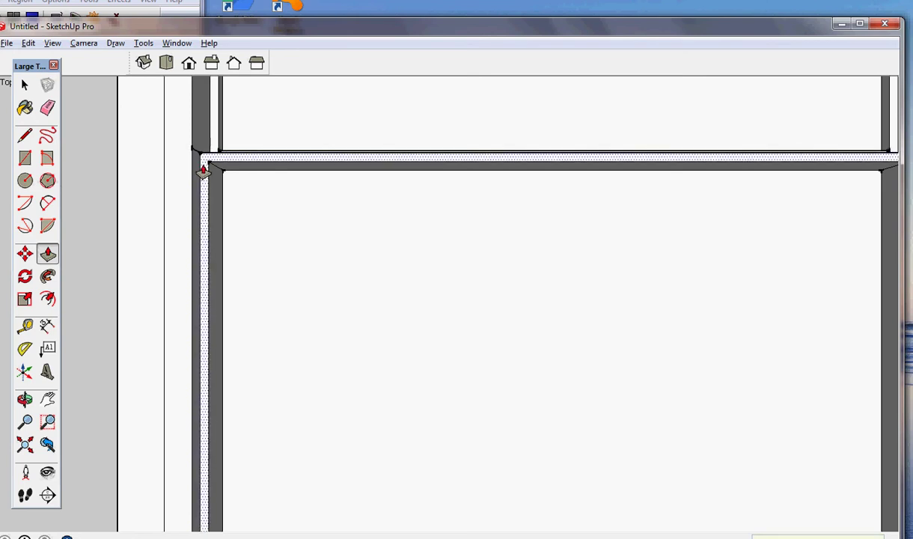
left_click(203, 172)
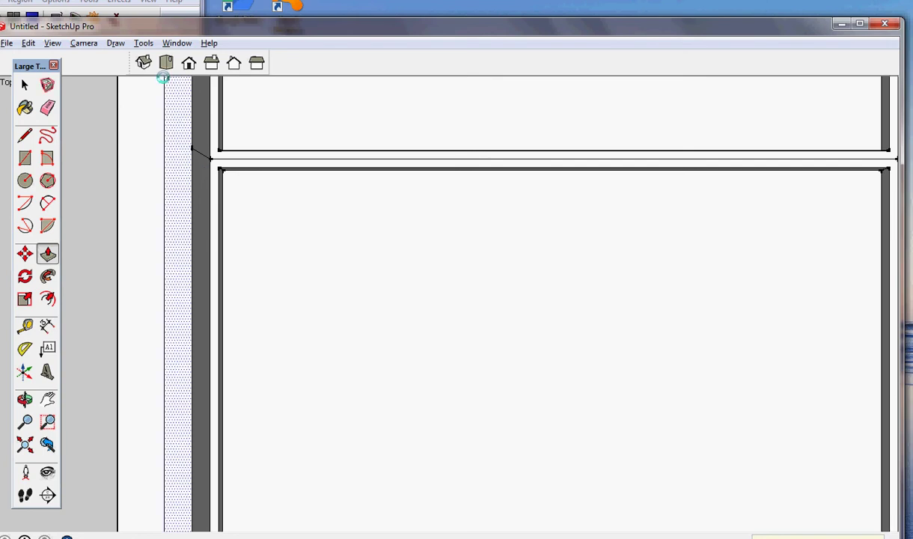
Push/Pull the thin side strip and then the outer frame strip to new depths.
left_click(25, 85)
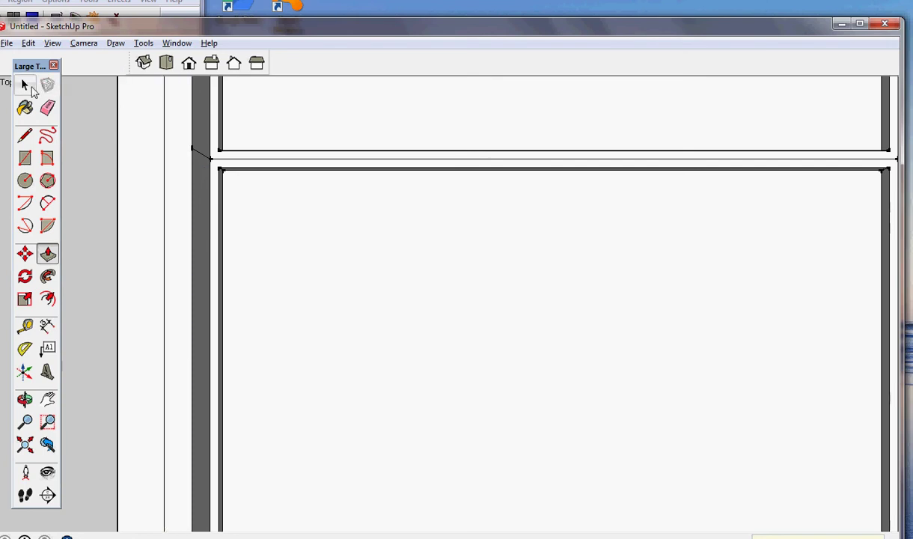
left_click(177, 129)
left_click(48, 255)
left_click(181, 196)
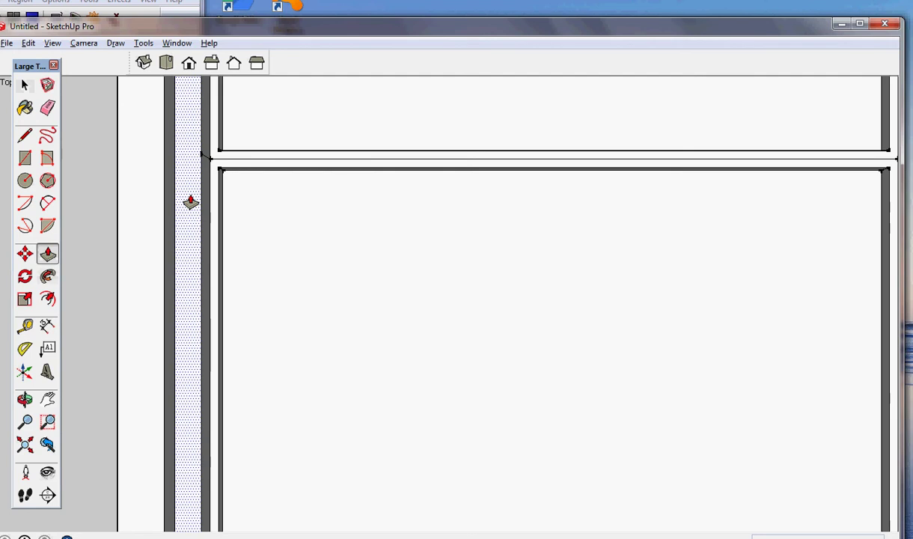
left_click(191, 202)
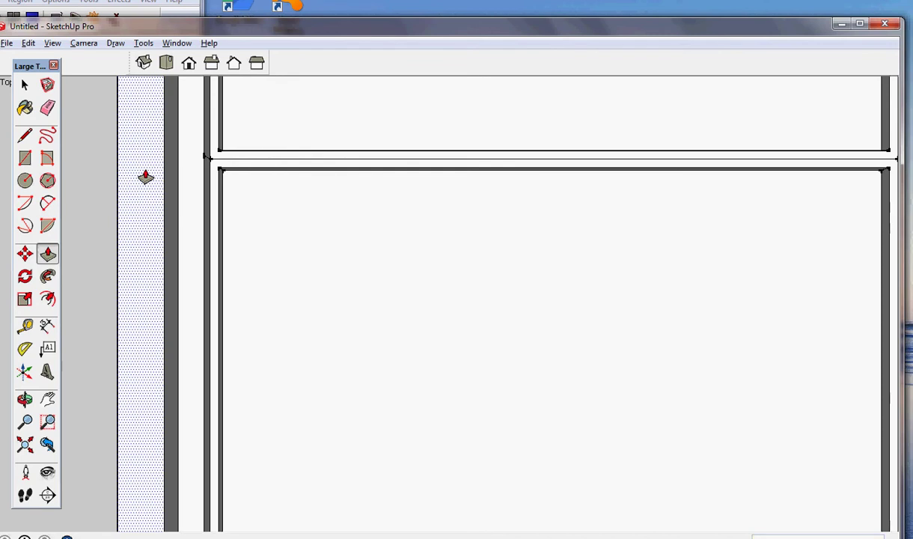
left_click(145, 177)
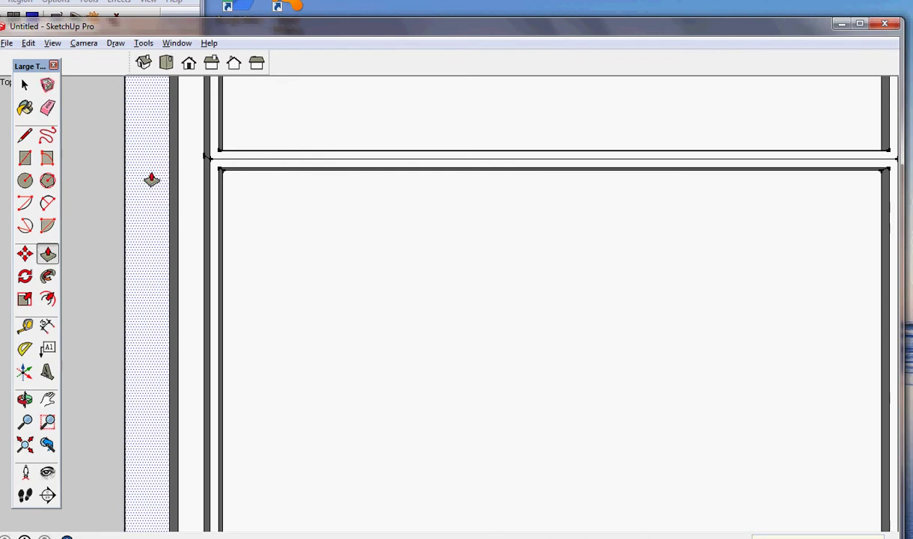
left_click(152, 179)
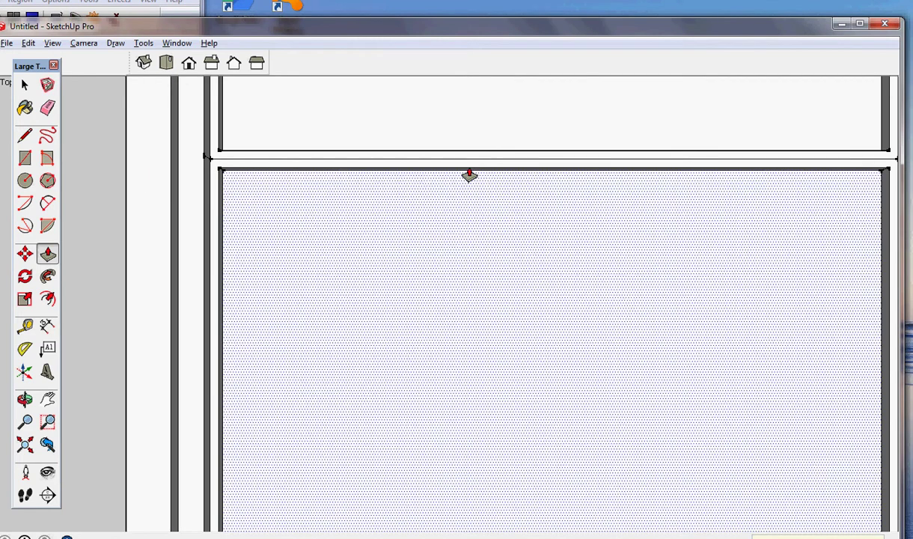
Push the sill face back across the frame width and pull its strip outward into a lip.
scroll(311, 322, "down", 3)
scroll(313, 323, "down", 1)
scroll(313, 323, "down", 1)
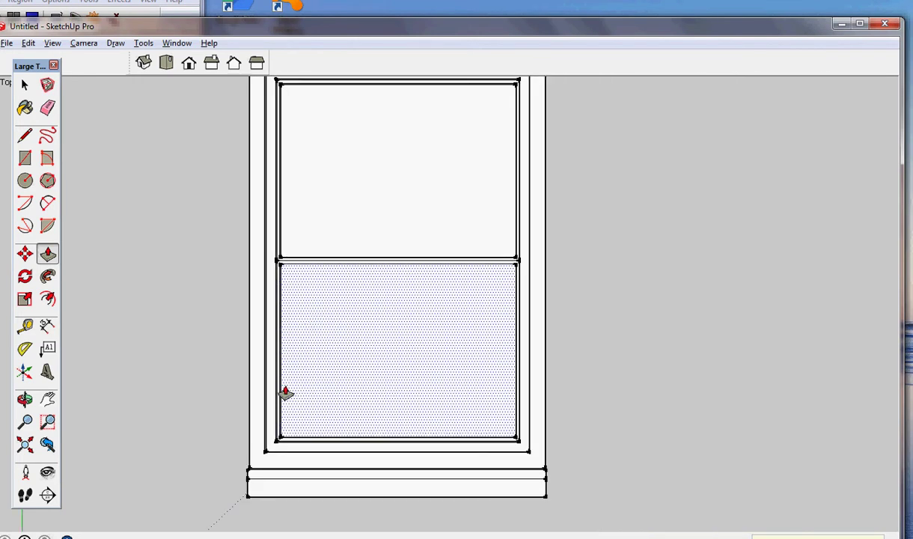
left_click(291, 497)
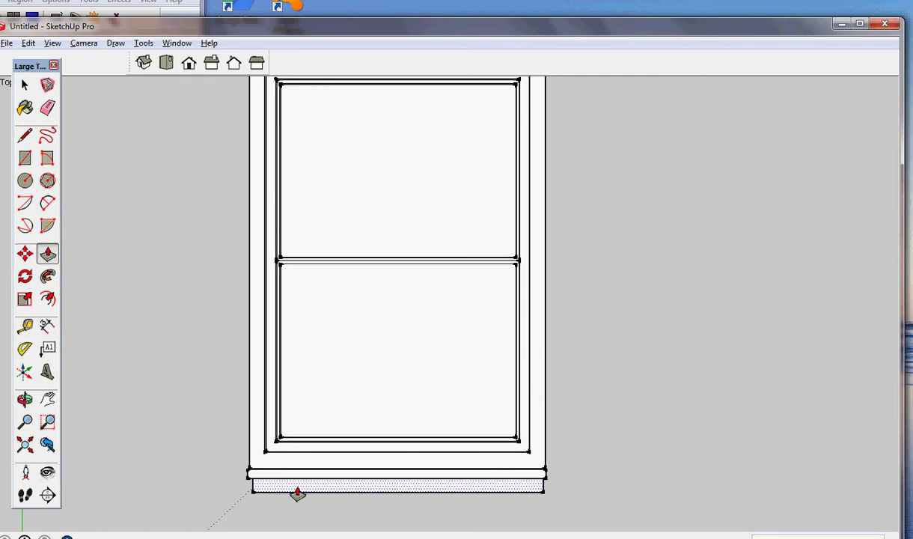
left_click(297, 493)
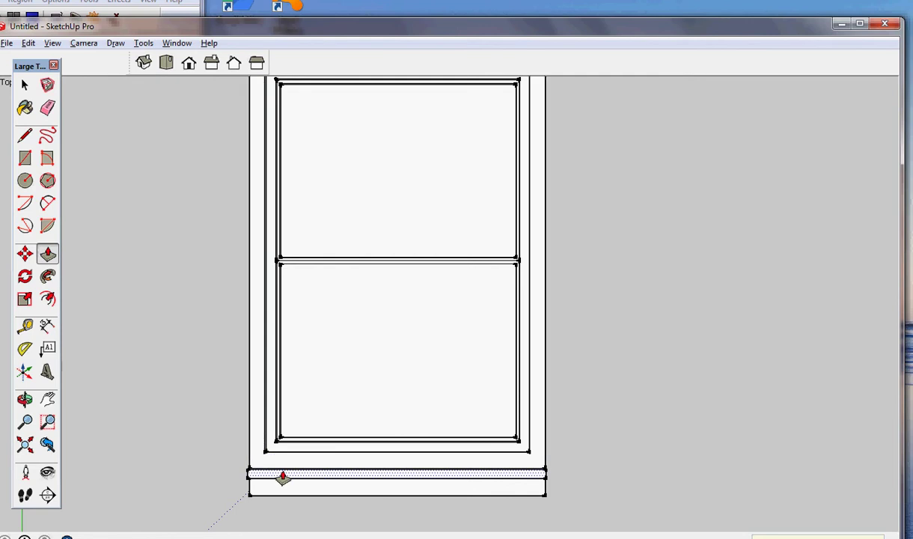
left_click(283, 477)
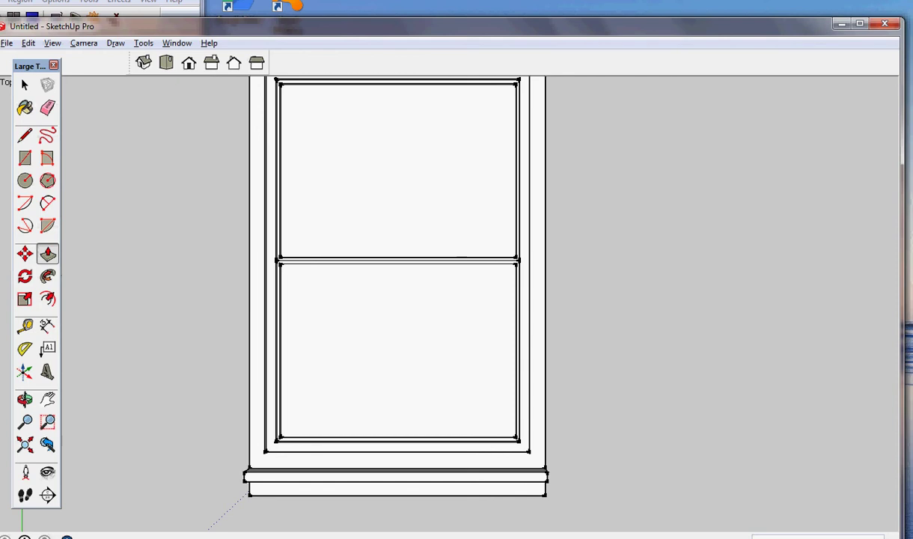
Orbit the model to a tilted view of the window.
left_click(8, 18)
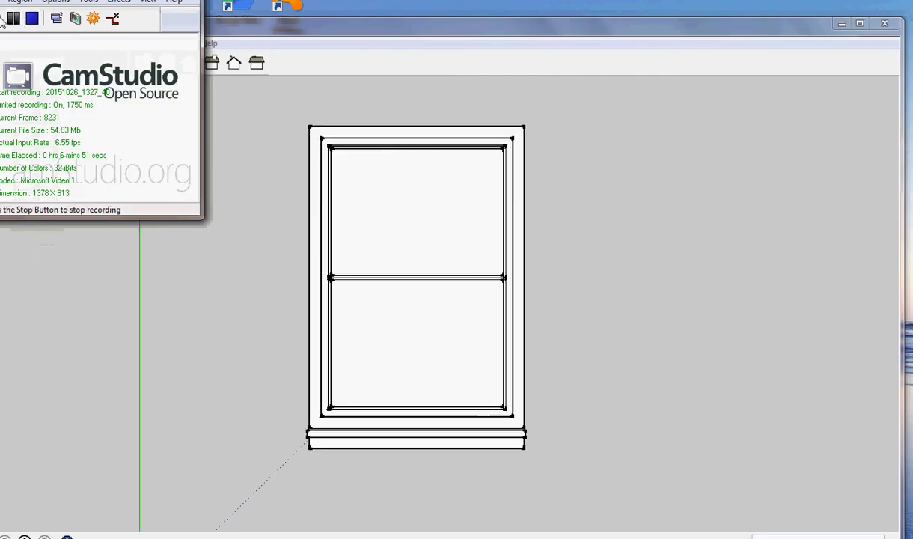
left_click(296, 31)
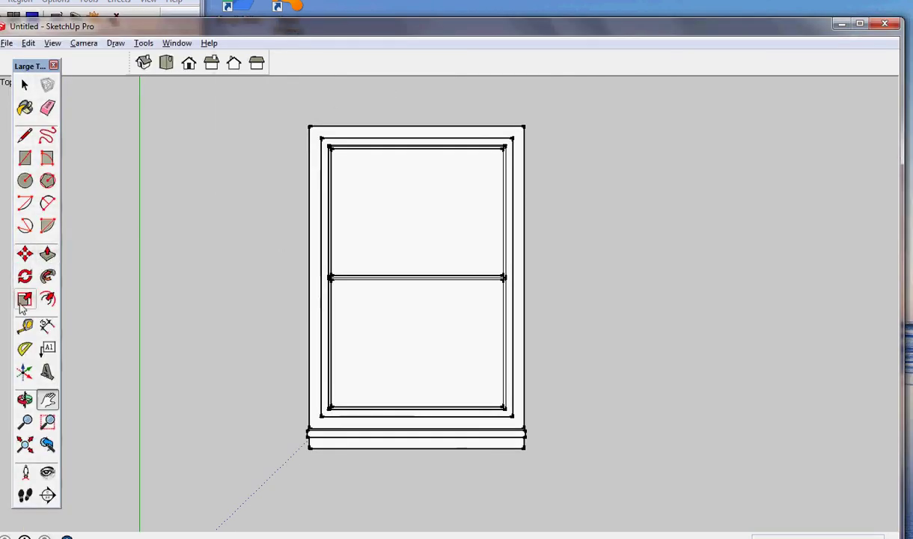
left_click(25, 400)
left_click_drag(478, 287, 400, 225)
left_click_drag(486, 381, 329, 404)
Pick Translucent_Glass_Sky_Reflection from the Translucent materials and paint the upper pane with it.
left_click(25, 108)
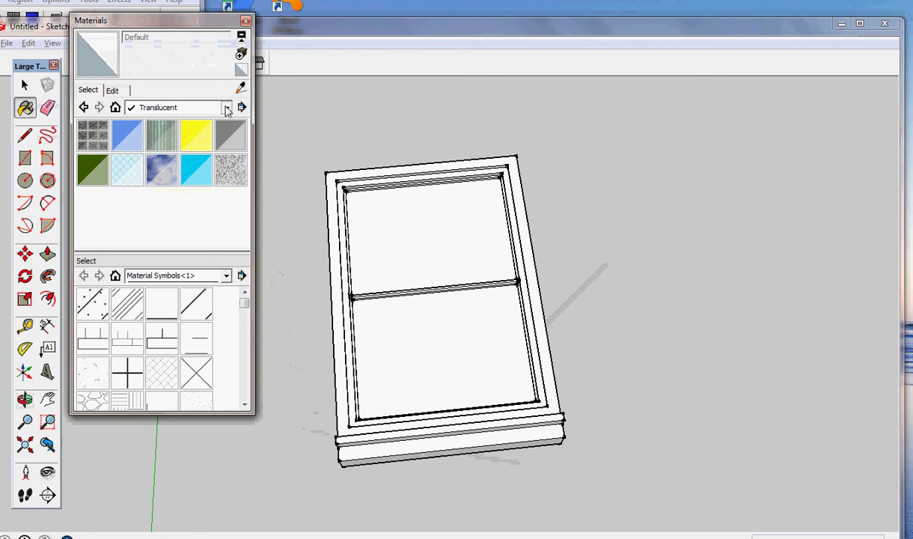
left_click(225, 107)
left_click(187, 252)
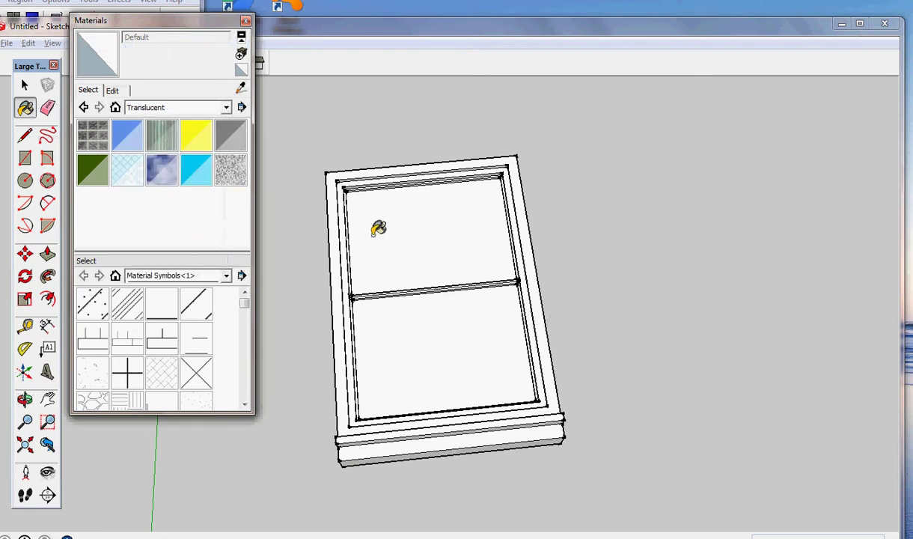
left_click(170, 175)
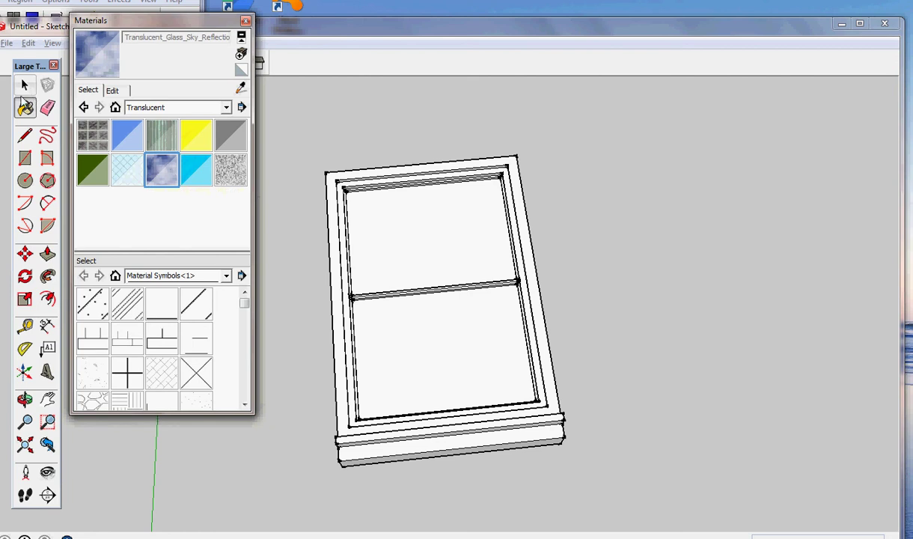
left_click(26, 86)
left_click(392, 228)
key("b")
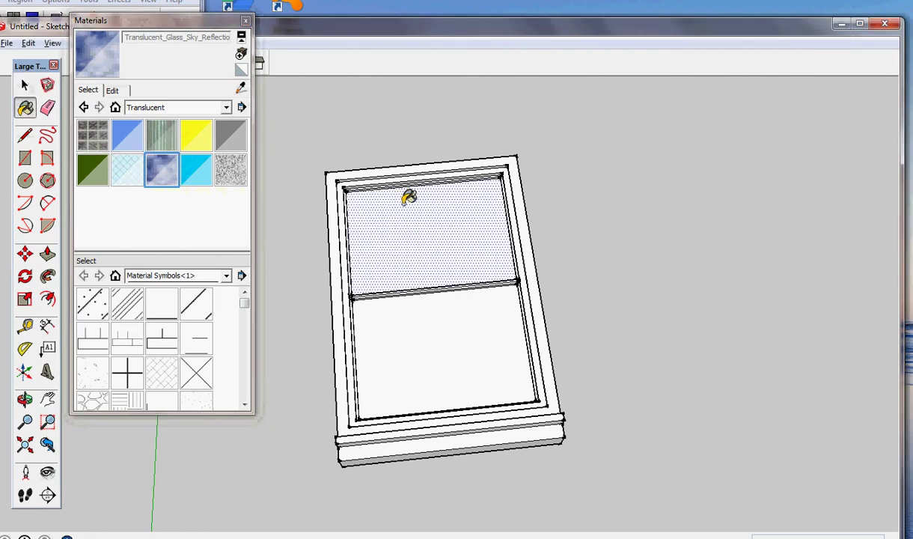
left_click(408, 197)
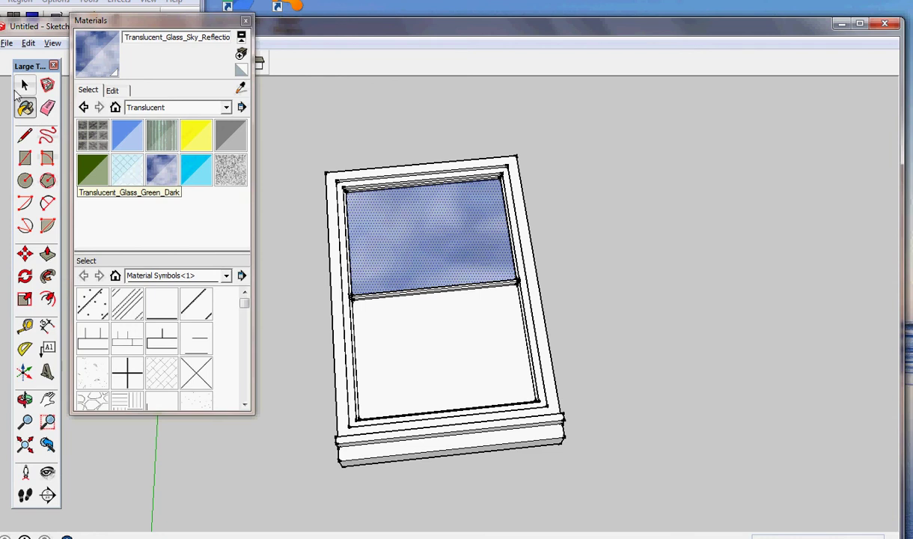
Paint the lower pane with the same sky-reflection glass and view the frame edge-on.
left_click(24, 86)
left_click(438, 339)
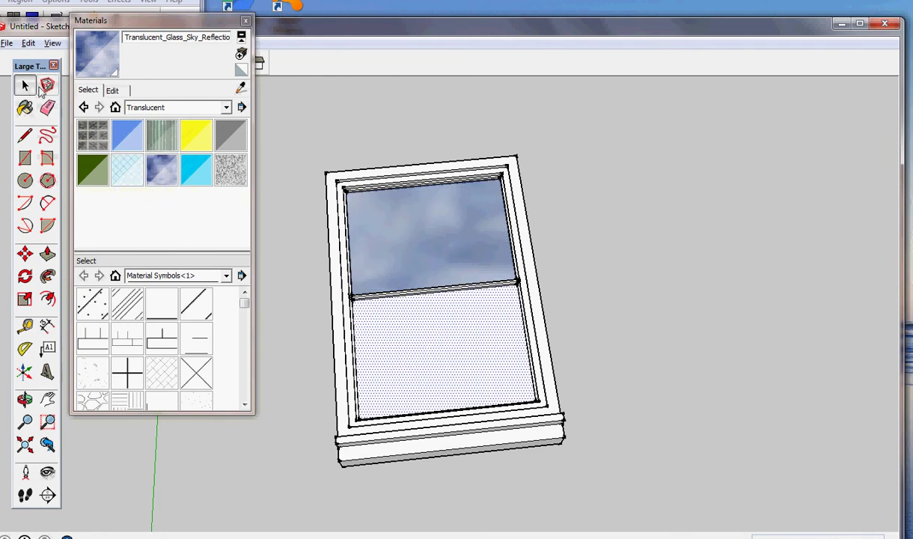
left_click(25, 106)
left_click(404, 303)
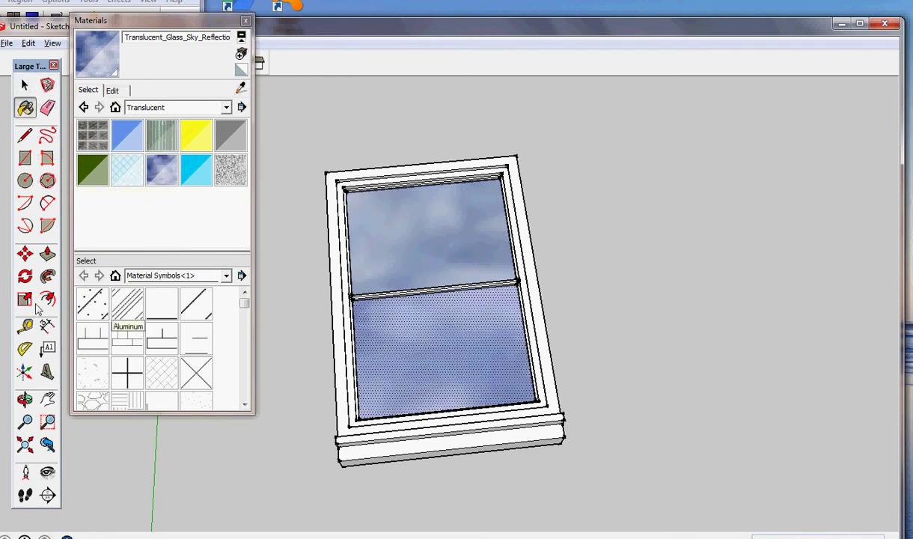
left_click(25, 398)
left_click_drag(544, 367, 389, 196)
Paint the left and right panes' remaining faces with Translucent_Glass_Sky_Reflection, then orbit upright.
left_click(25, 84)
left_click(421, 338)
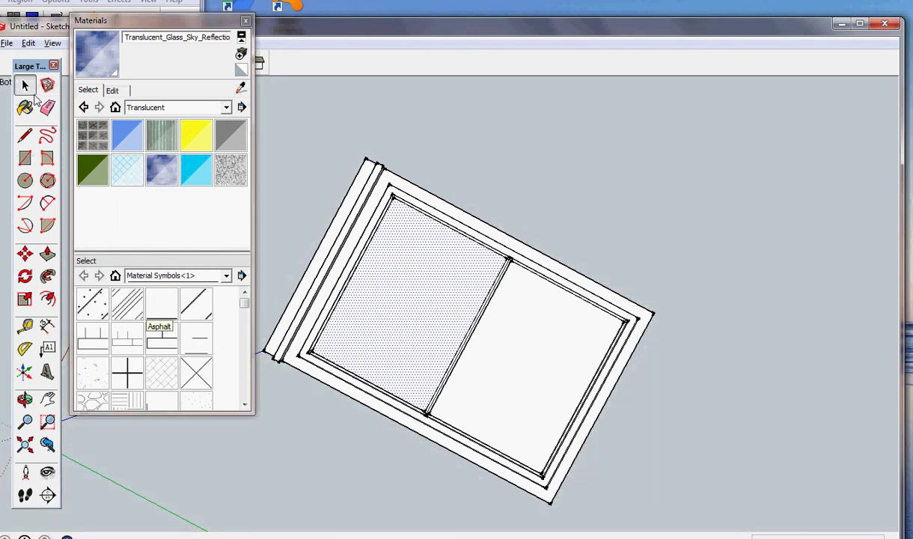
left_click(25, 107)
left_click(415, 223)
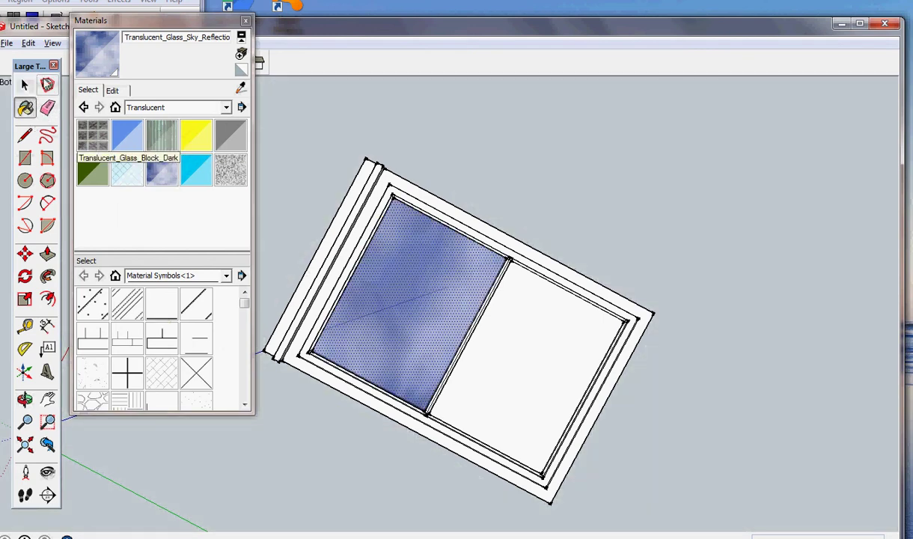
left_click(24, 85)
left_click(501, 336)
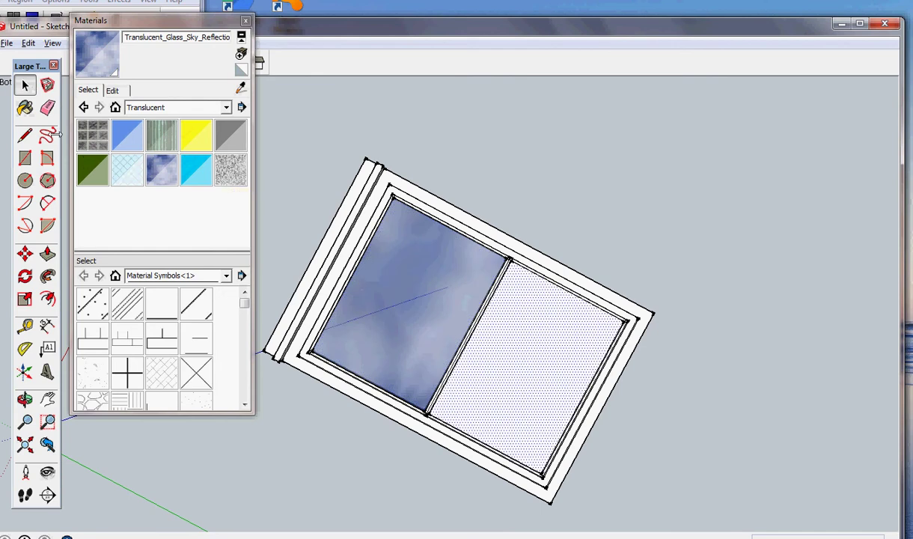
left_click(24, 107)
left_click(534, 293)
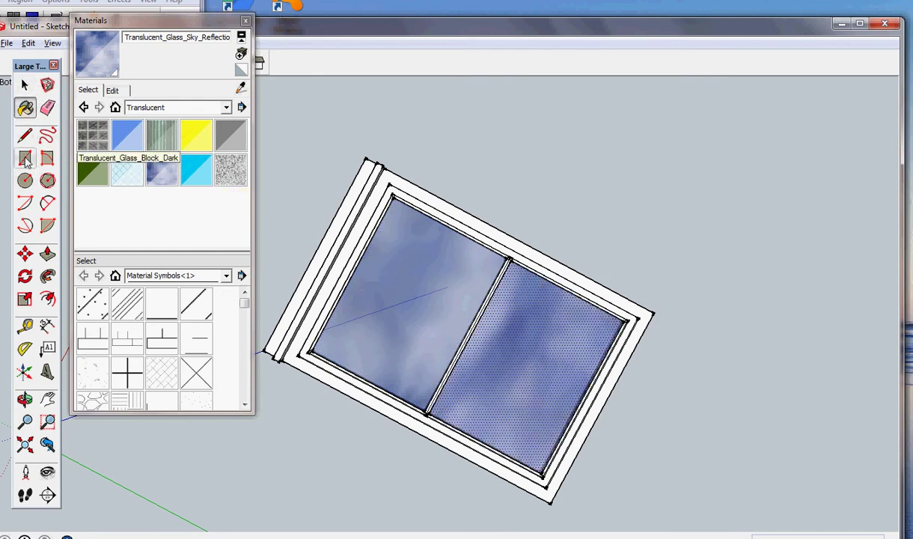
left_click(25, 86)
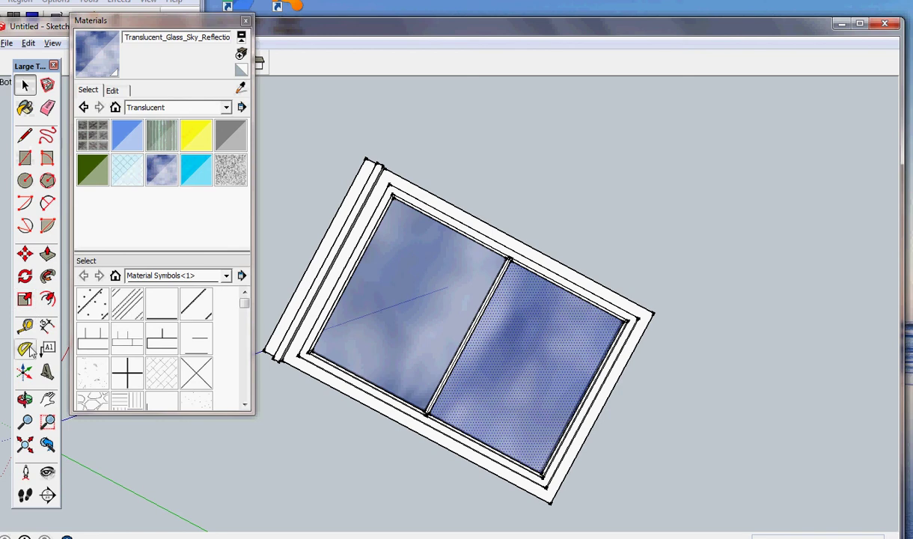
left_click(24, 399)
left_click_drag(336, 220, 333, 346)
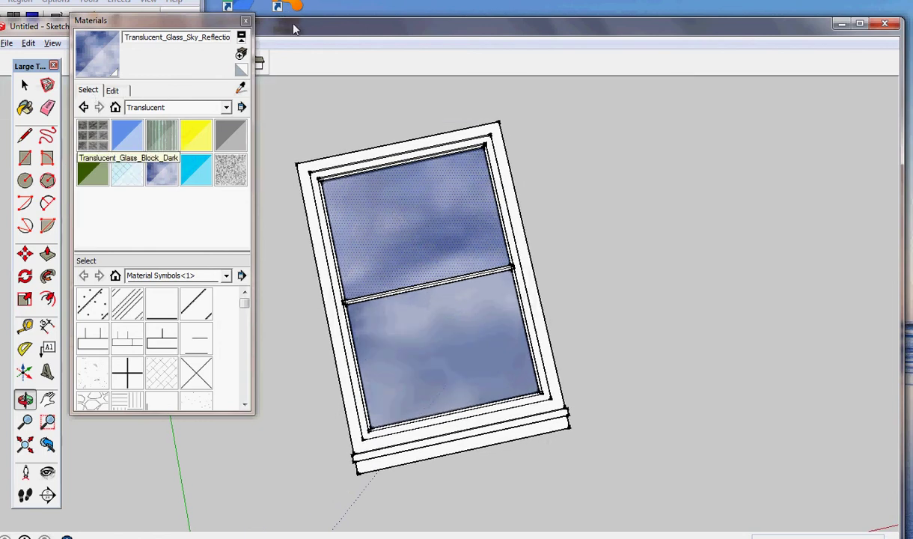
Close the Materials panel, switch to Top view, and box-select the whole window.
left_click(245, 20)
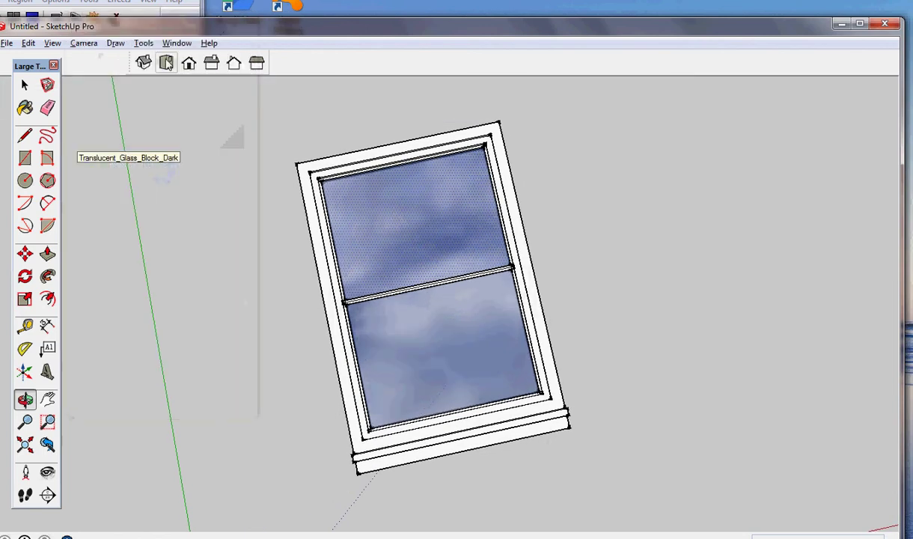
left_click(167, 64)
key("space")
left_click_drag(262, 103, 606, 508)
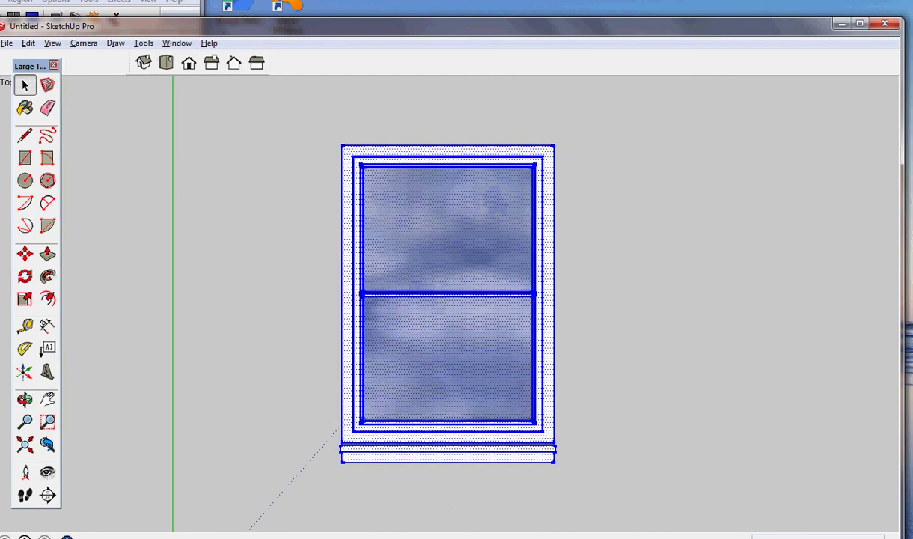
Make the selection a component named 'doublehungwindow'.
left_click(7, 43)
left_click(52, 42)
left_click(48, 86)
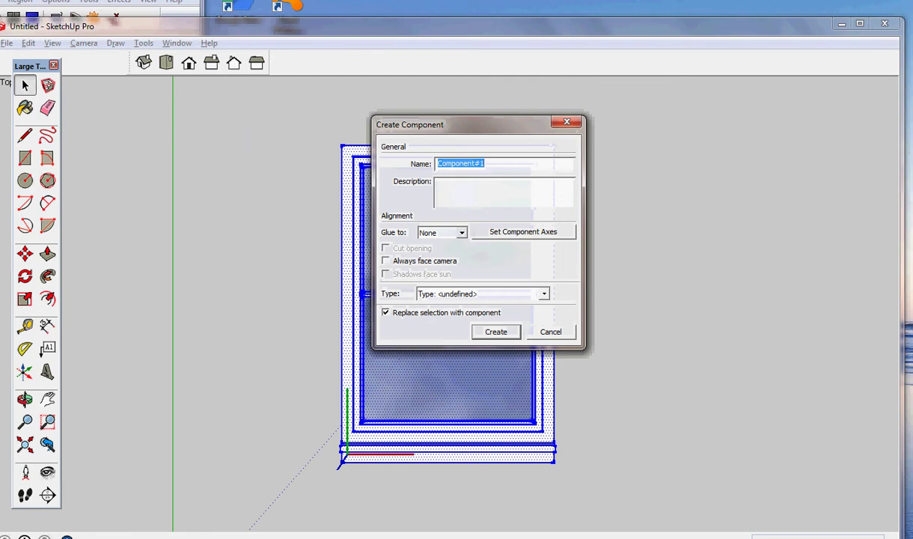
type("doublehungwindow")
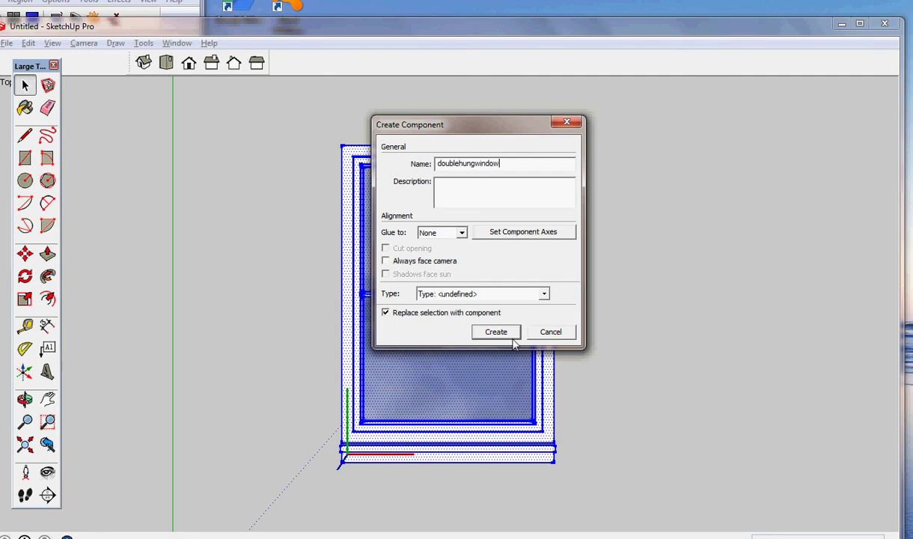
left_click(490, 332)
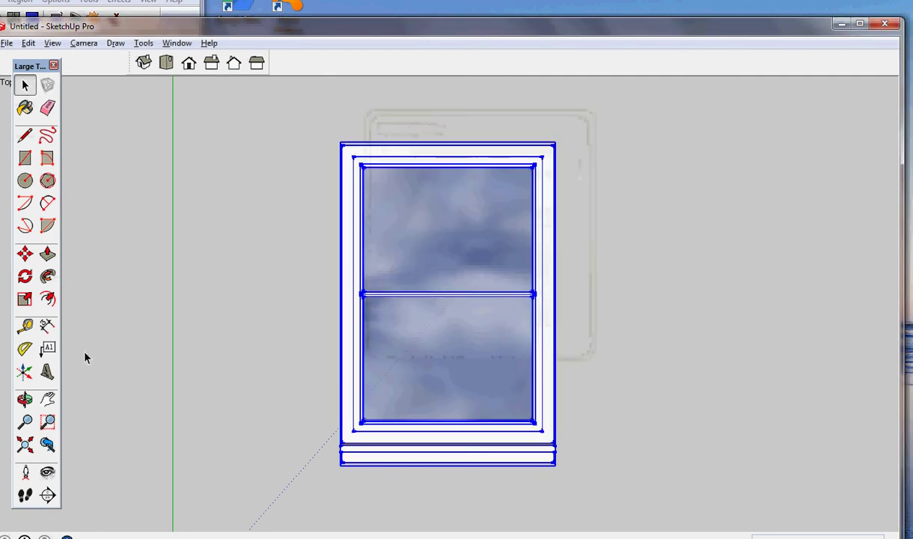
Copy the window to the right, then in Front view move the copy beneath the original.
left_click(25, 254)
left_click(348, 294, "ctrl")
left_click(605, 293)
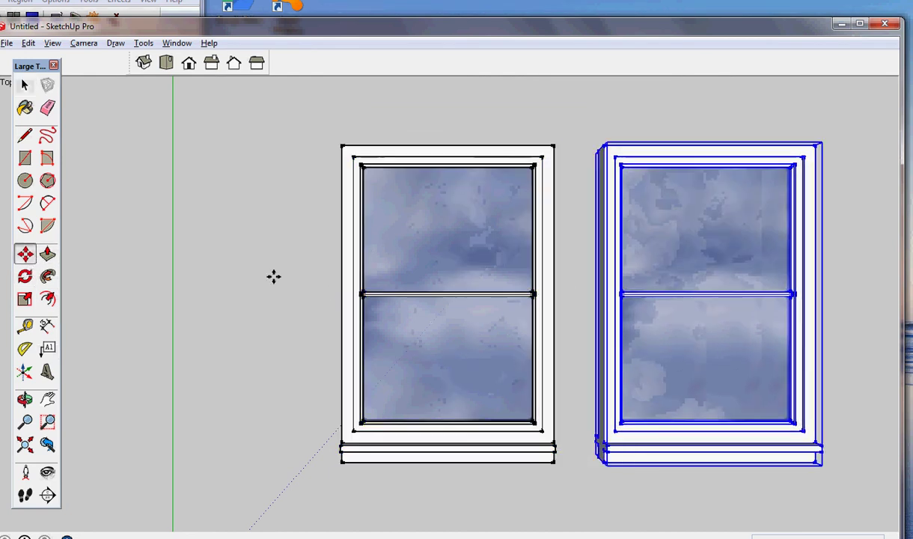
left_click(189, 65)
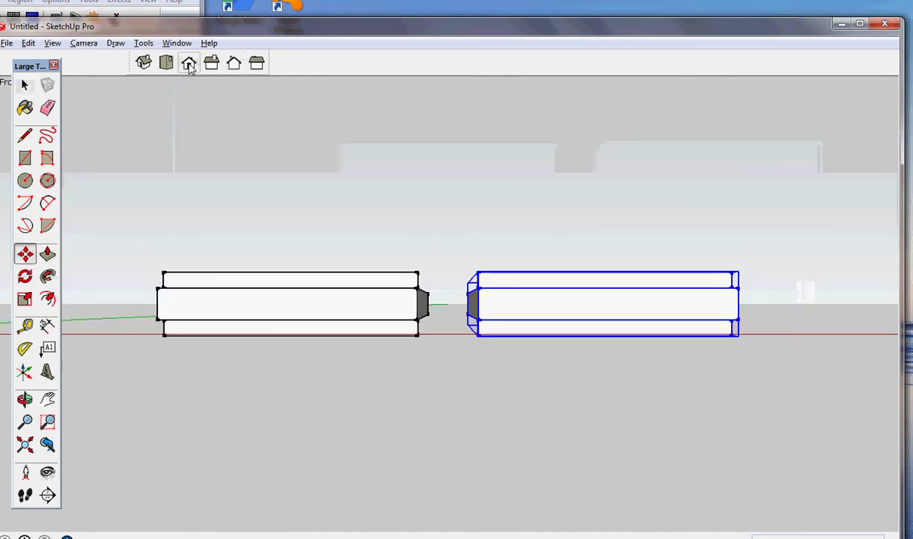
left_click(519, 294)
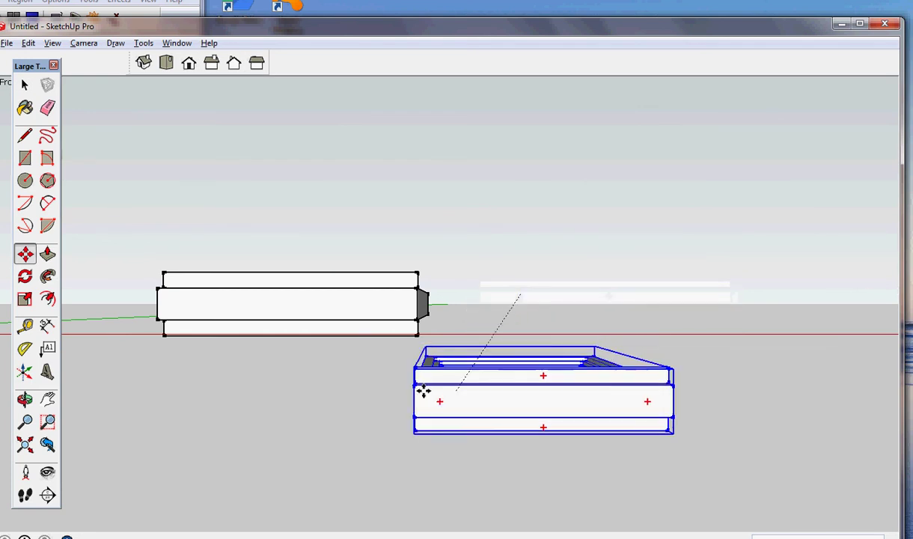
left_click(289, 386)
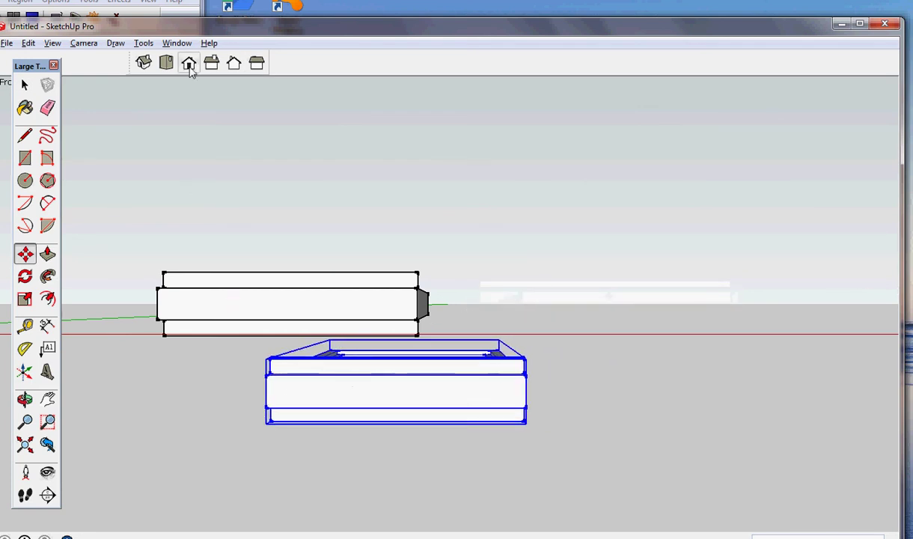
left_click(166, 63)
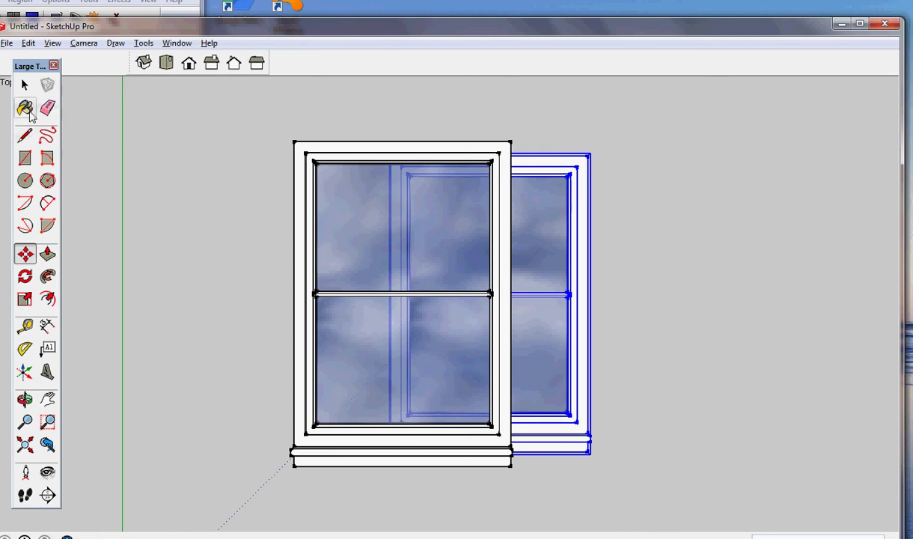
Edit the window component and paint its outer casing with Wood_Cherry_Original from the Wood collection.
left_click(25, 84)
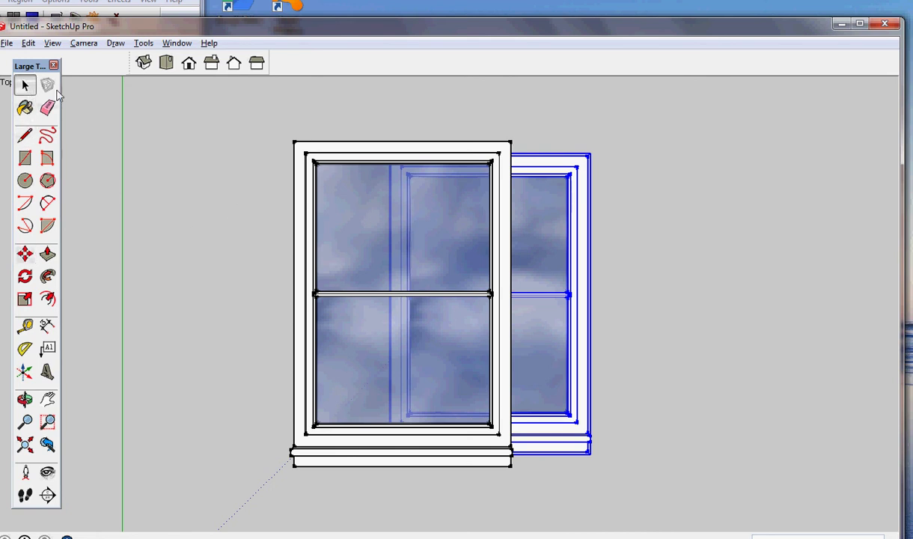
double_click(299, 194)
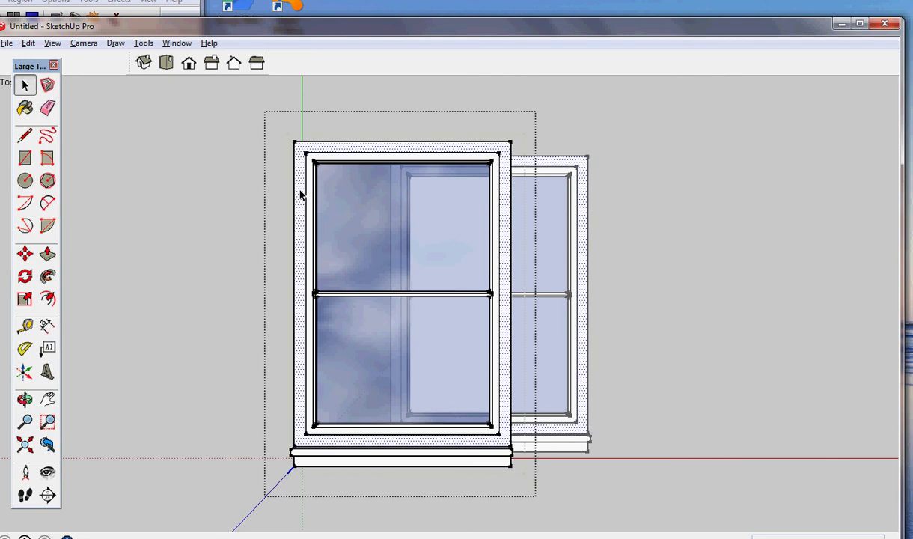
left_click(24, 108)
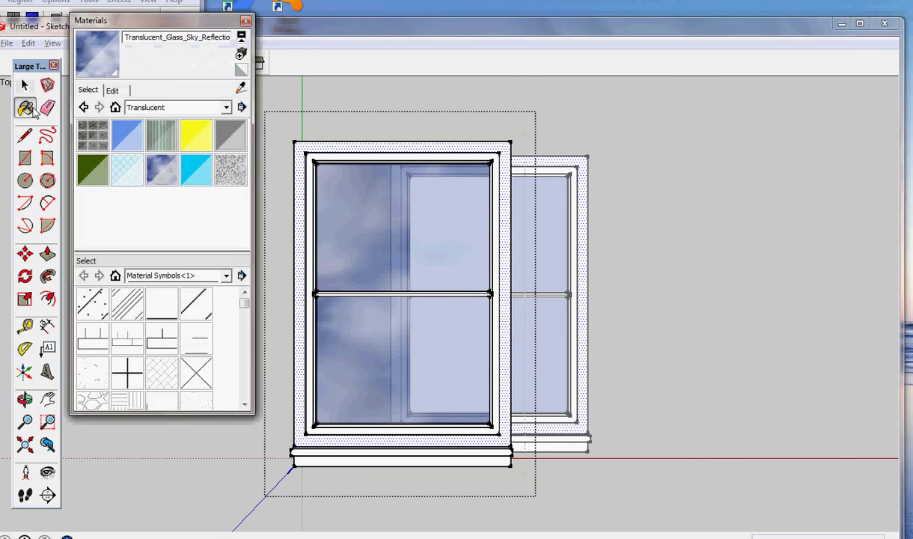
left_click(226, 107)
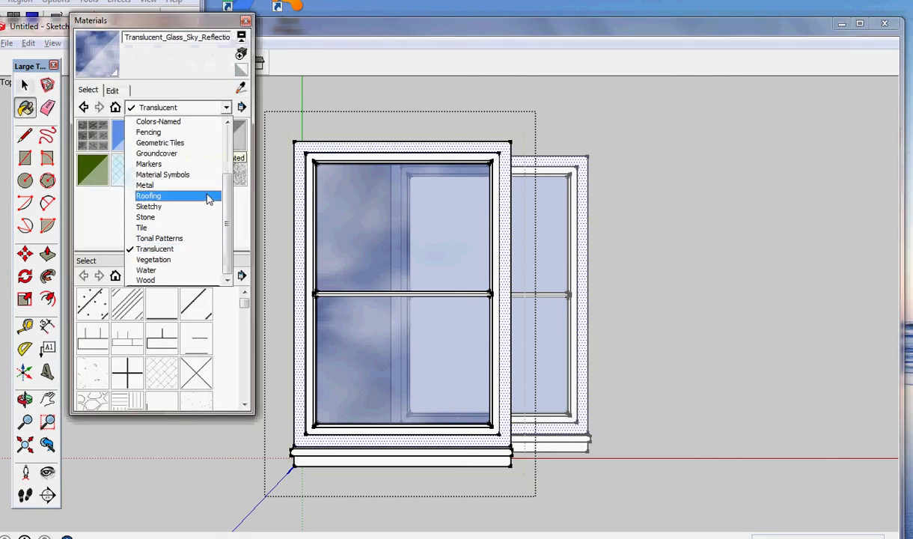
left_click(200, 281)
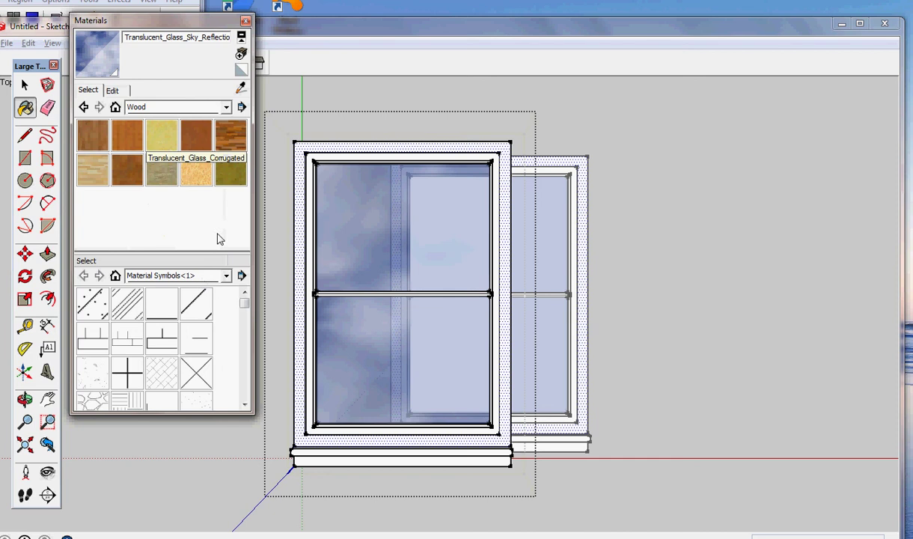
left_click(103, 147)
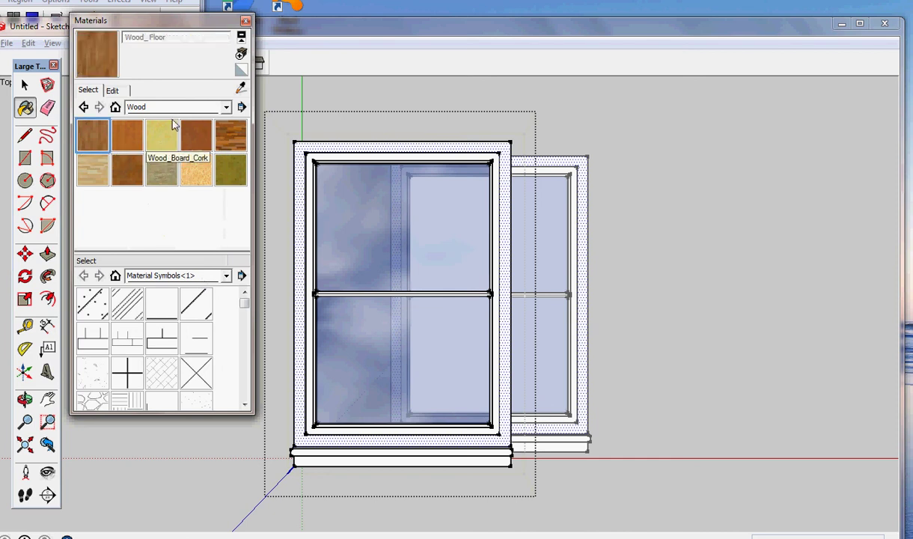
left_click(128, 139)
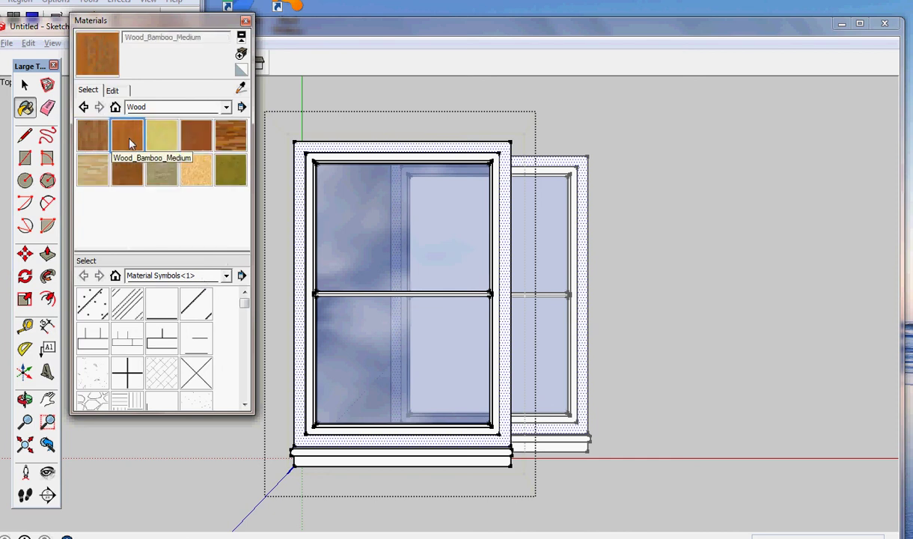
left_click(194, 139)
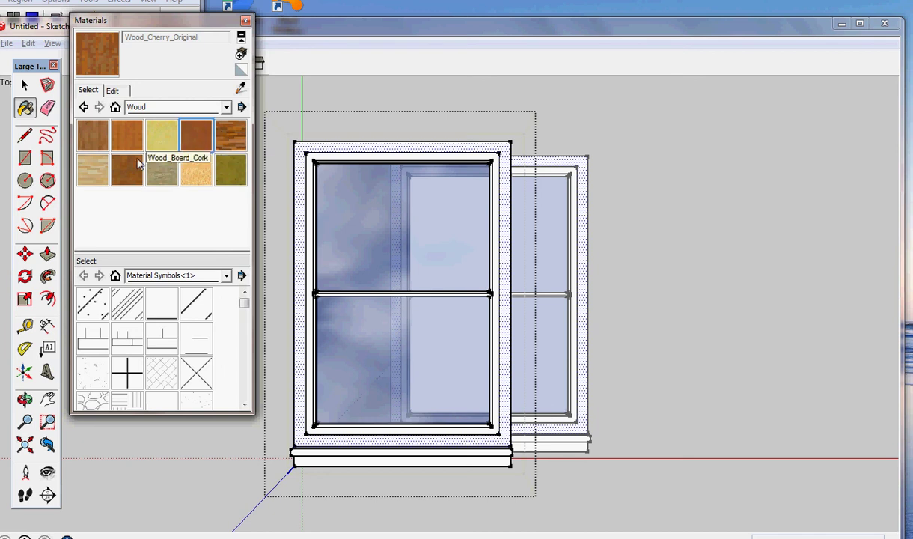
left_click(127, 169)
left_click(197, 136)
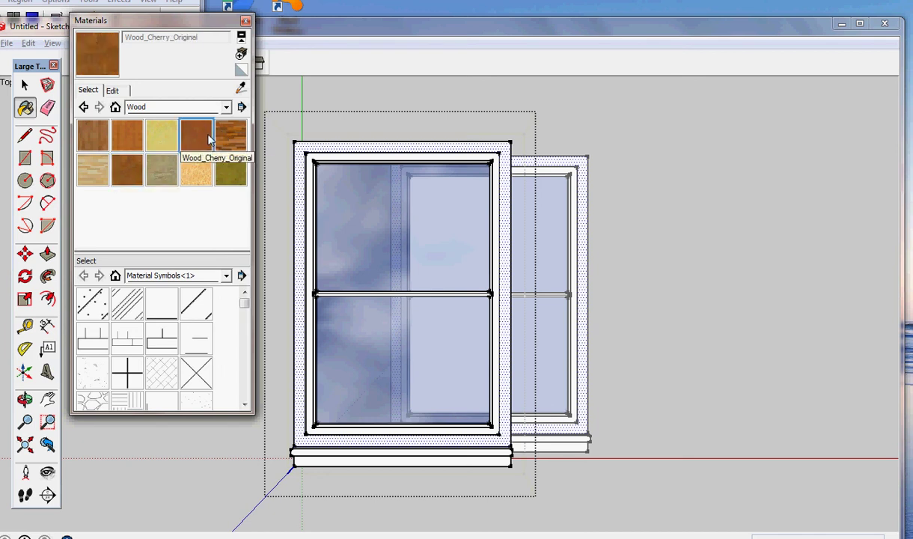
left_click(298, 142)
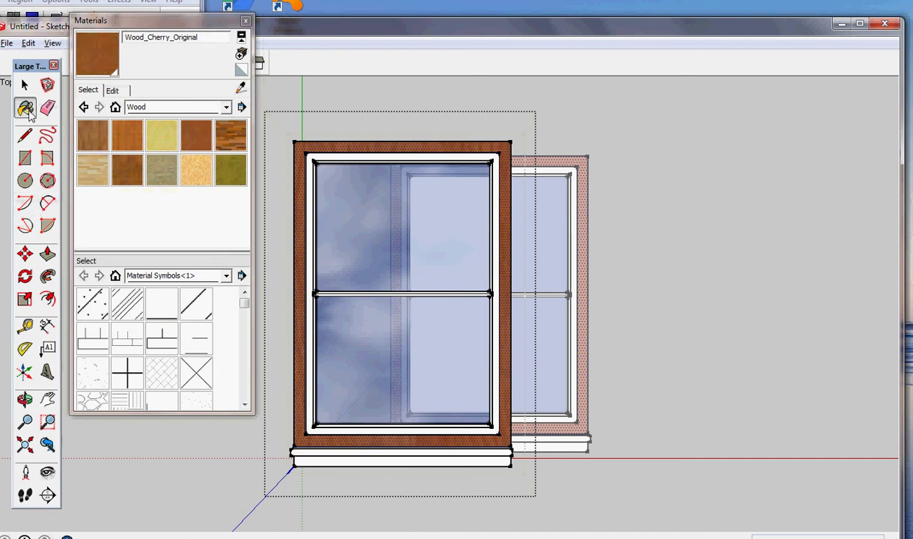
Choose 0056_Yellow from the Colors-Named materials collection.
left_click(223, 107)
left_click(184, 122)
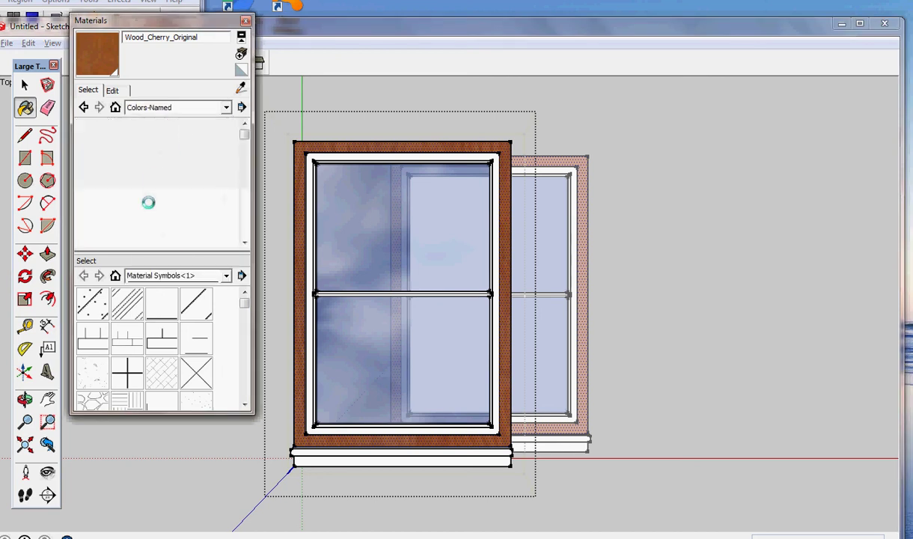
left_click_drag(244, 138, 247, 174)
left_click(196, 167)
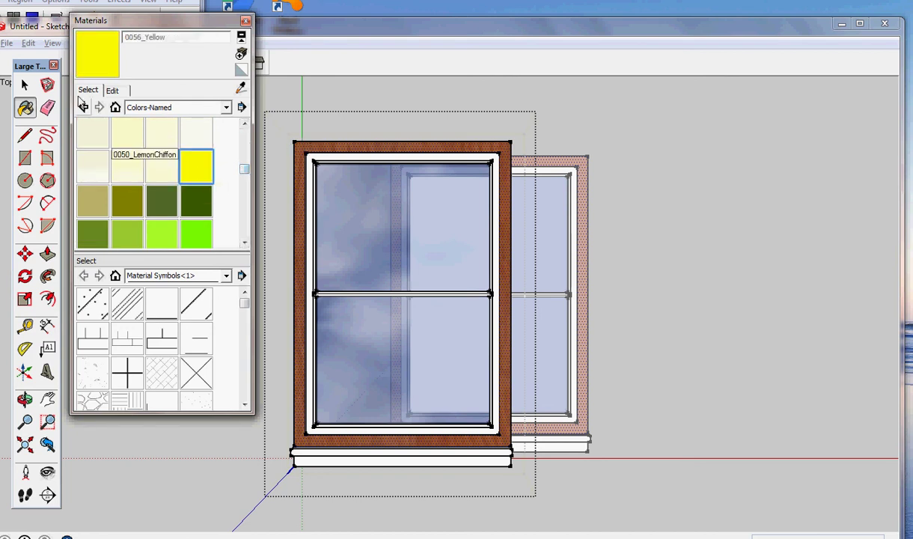
Paint the window's inner jamb frame 0056_Yellow and close the Materials panel.
key("space")
left_click(327, 163)
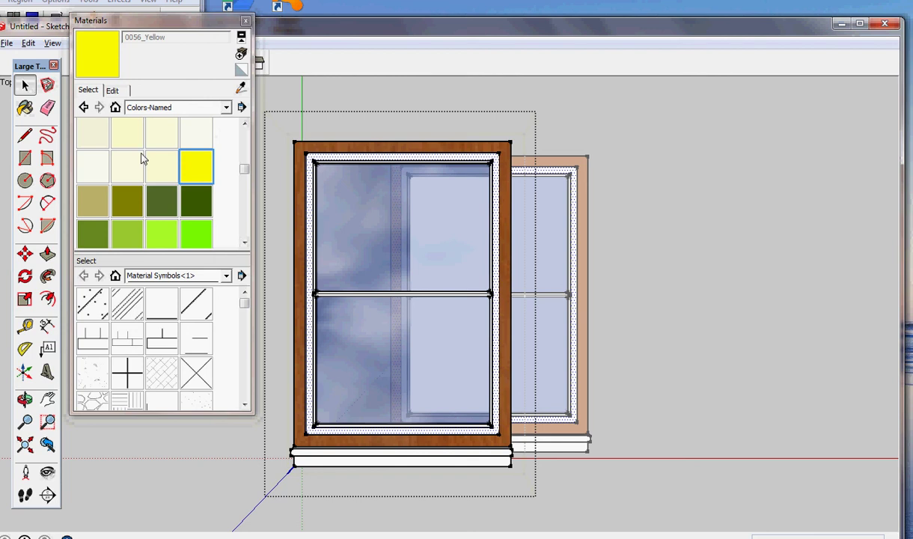
left_click(25, 107)
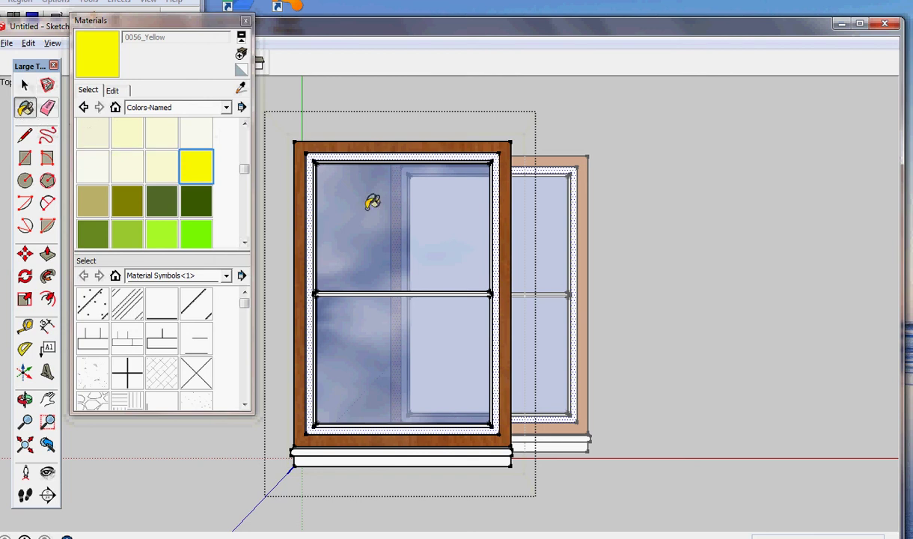
left_click(313, 155)
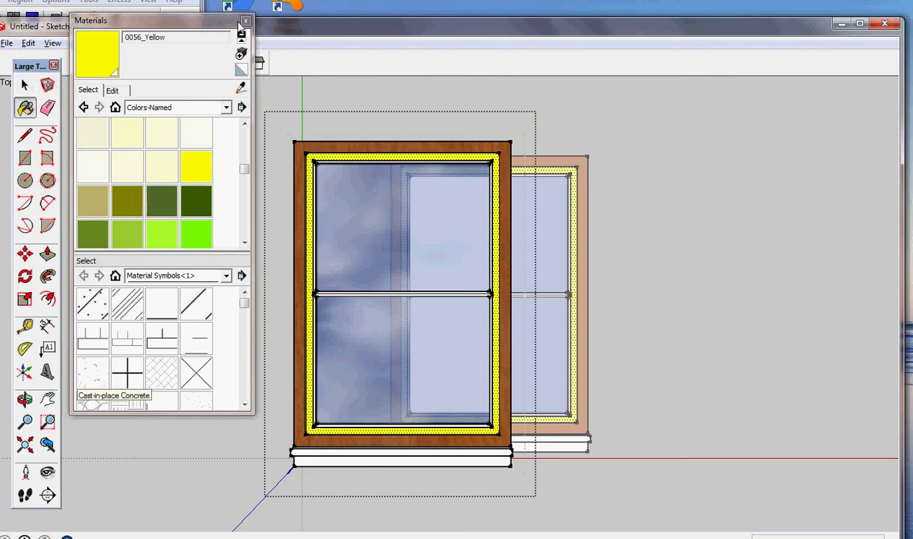
left_click(246, 24)
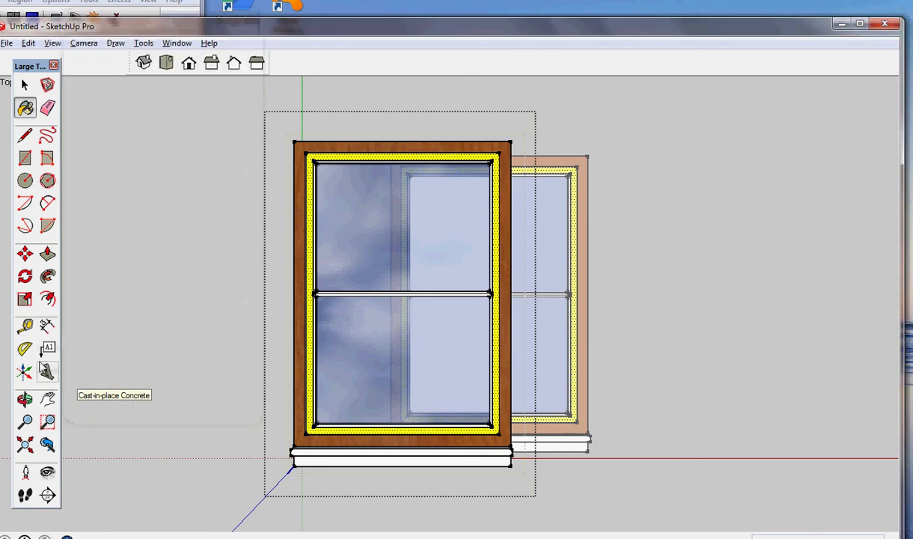